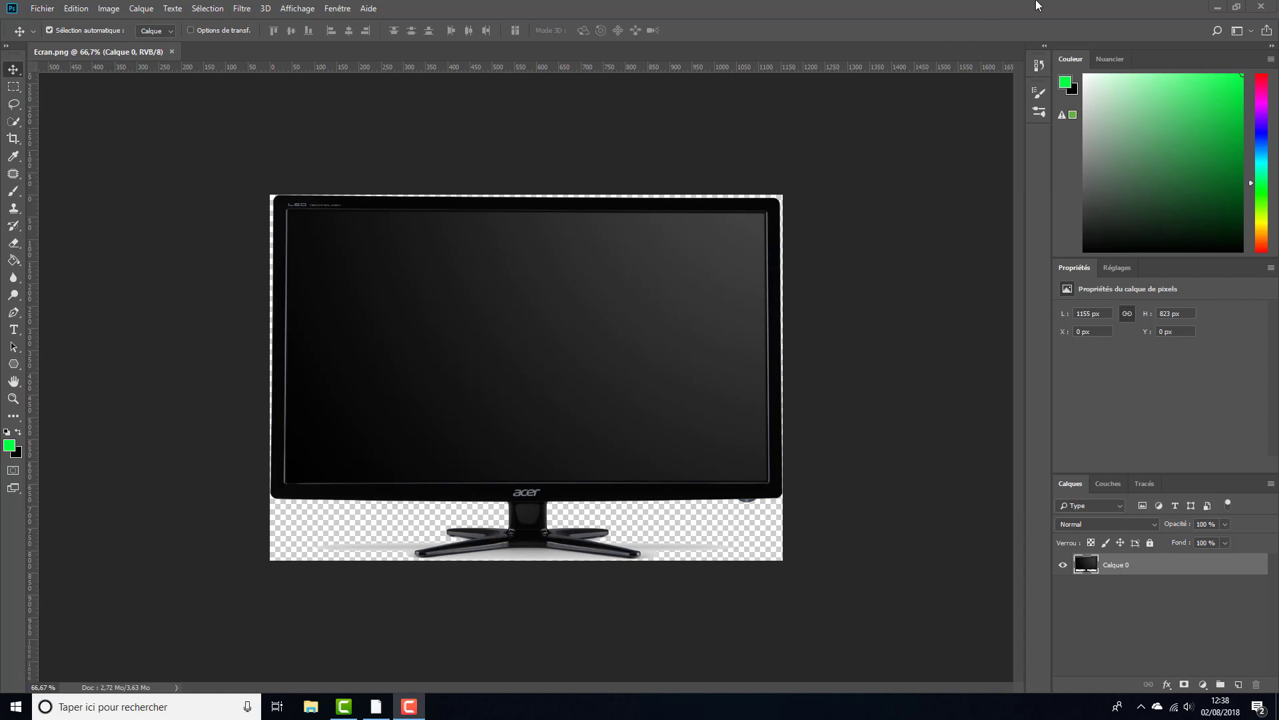
# Select the monitor's display area in Ecran.png with a rectangular marquee, leaving out the black bezel
pyautogui.moveTo(1036, 4); pyautogui.dragTo(997, 2)
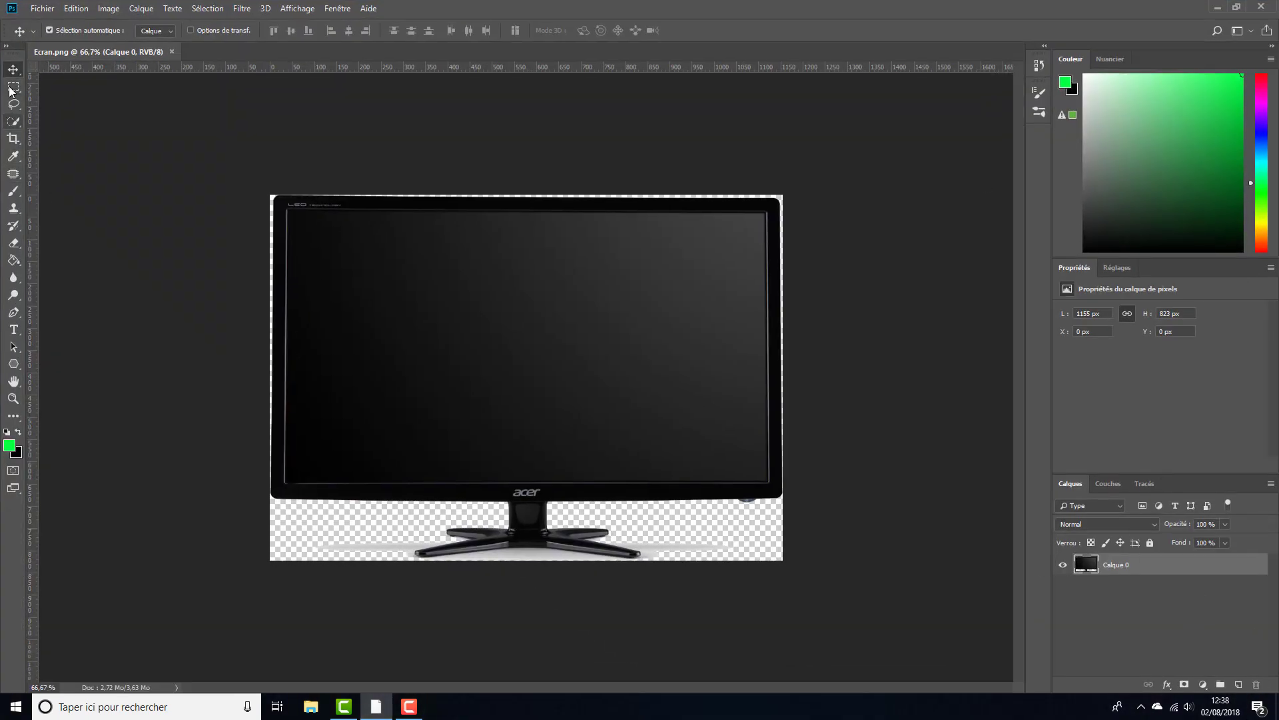
pyautogui.click(13, 88)
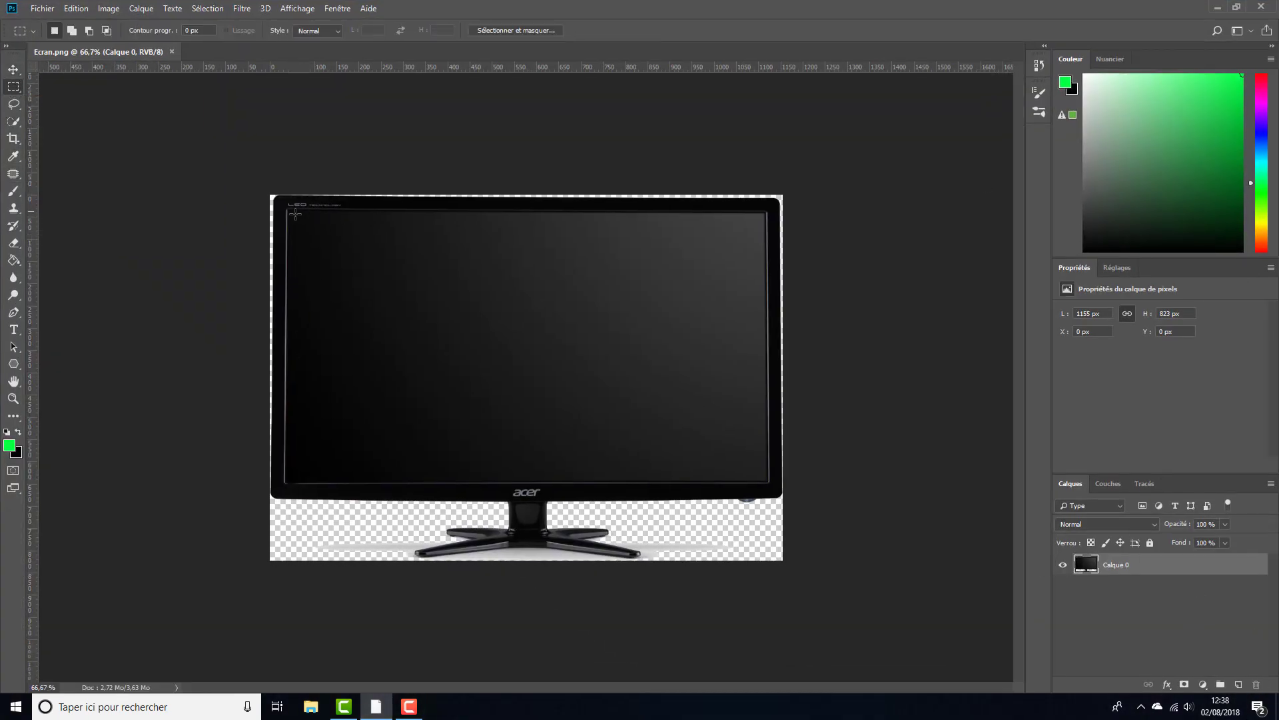
pyautogui.moveTo(289, 210); pyautogui.dragTo(768, 481)
# Add a new layer, fill the selected display area with white at 100% opacity, and deselect
pyautogui.click(1238, 684)
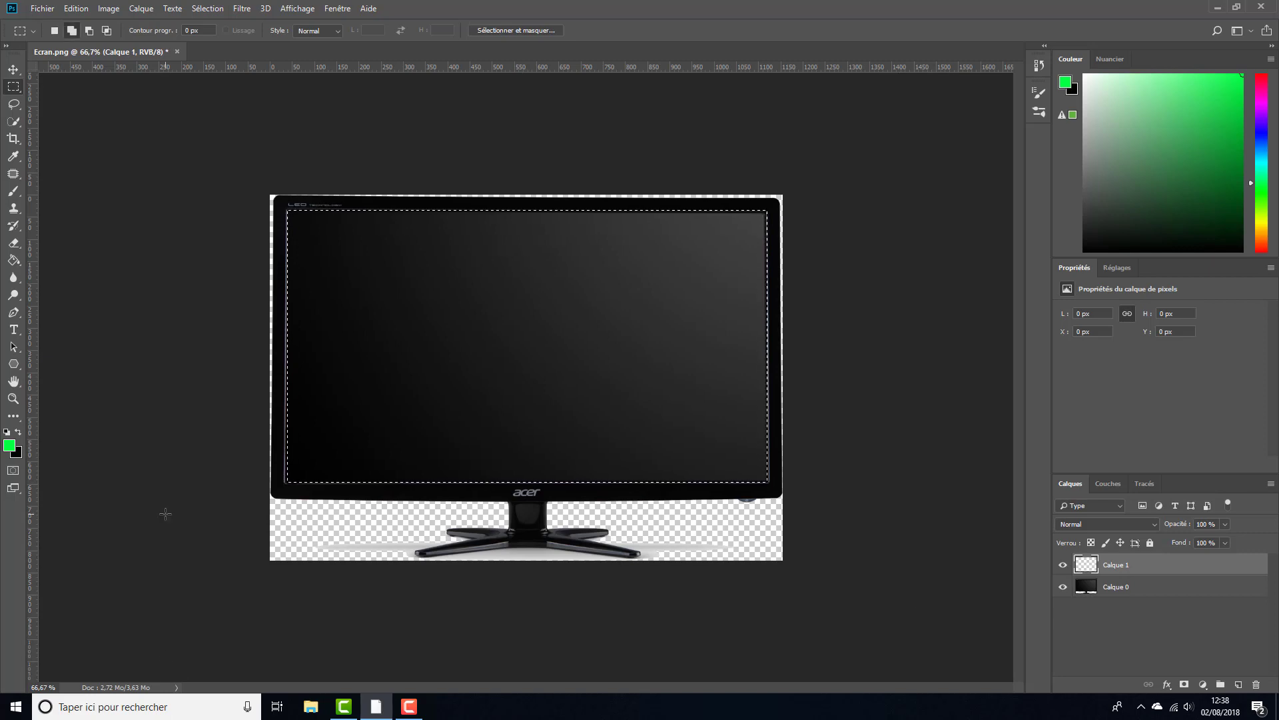
pyautogui.hotkey('shift', 'F5')
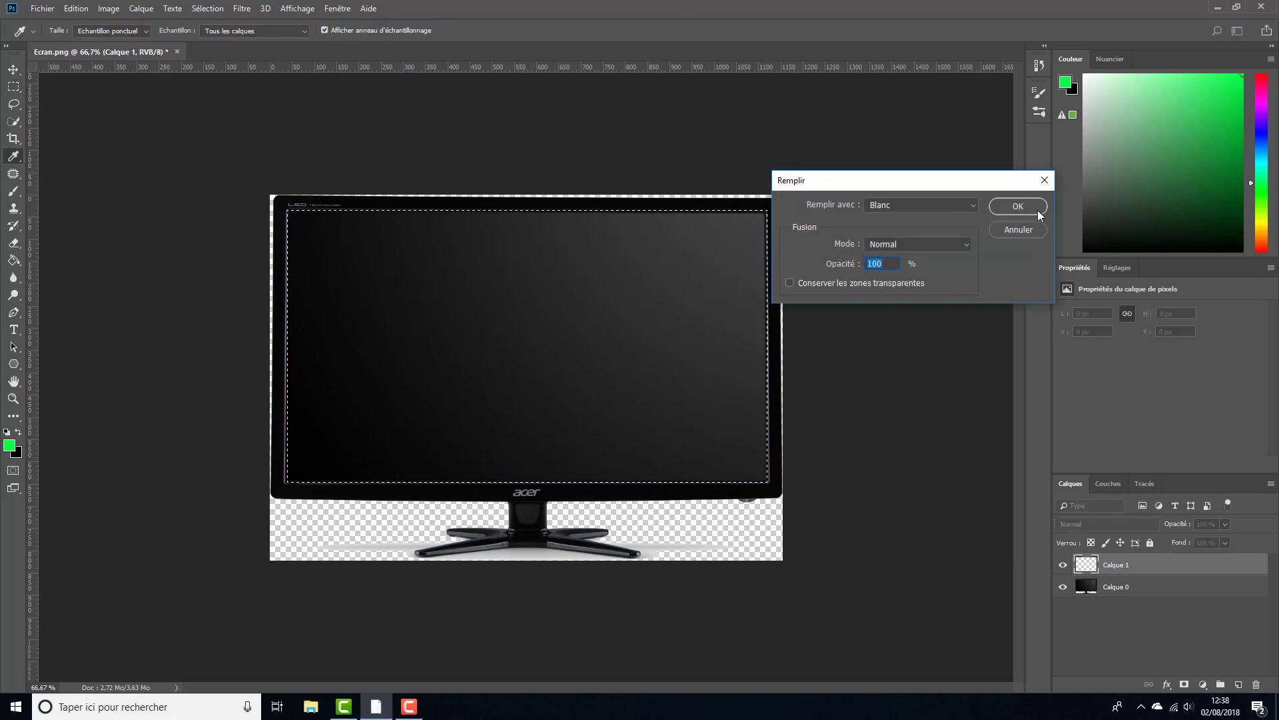
pyautogui.click(1018, 205)
pyautogui.hotkey('ctrl', 'd')
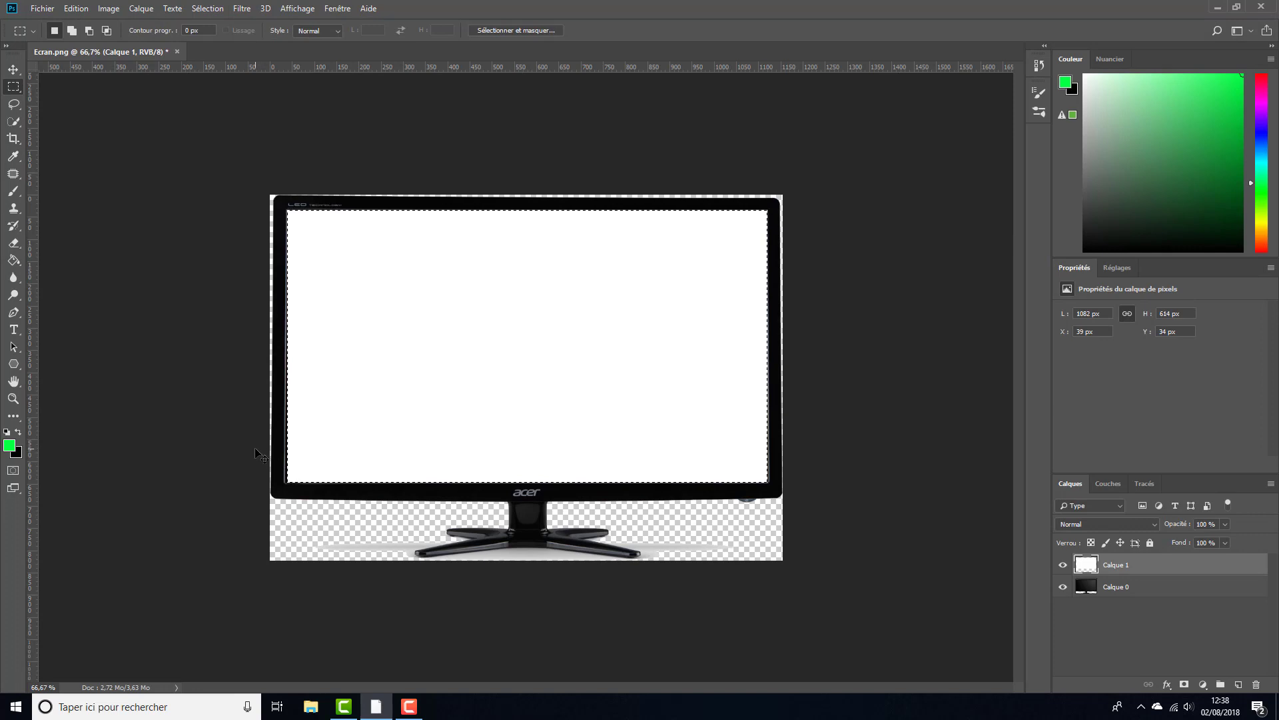
# Rename the white rectangle's layer "ecran"
pyautogui.doubleClick(1125, 565)
pyautogui.write('ecran')
pyautogui.press('Return')
# Measure the white display area's width and height with a rectangular marquee, and dismiss the selection
pyautogui.click(43, 9)
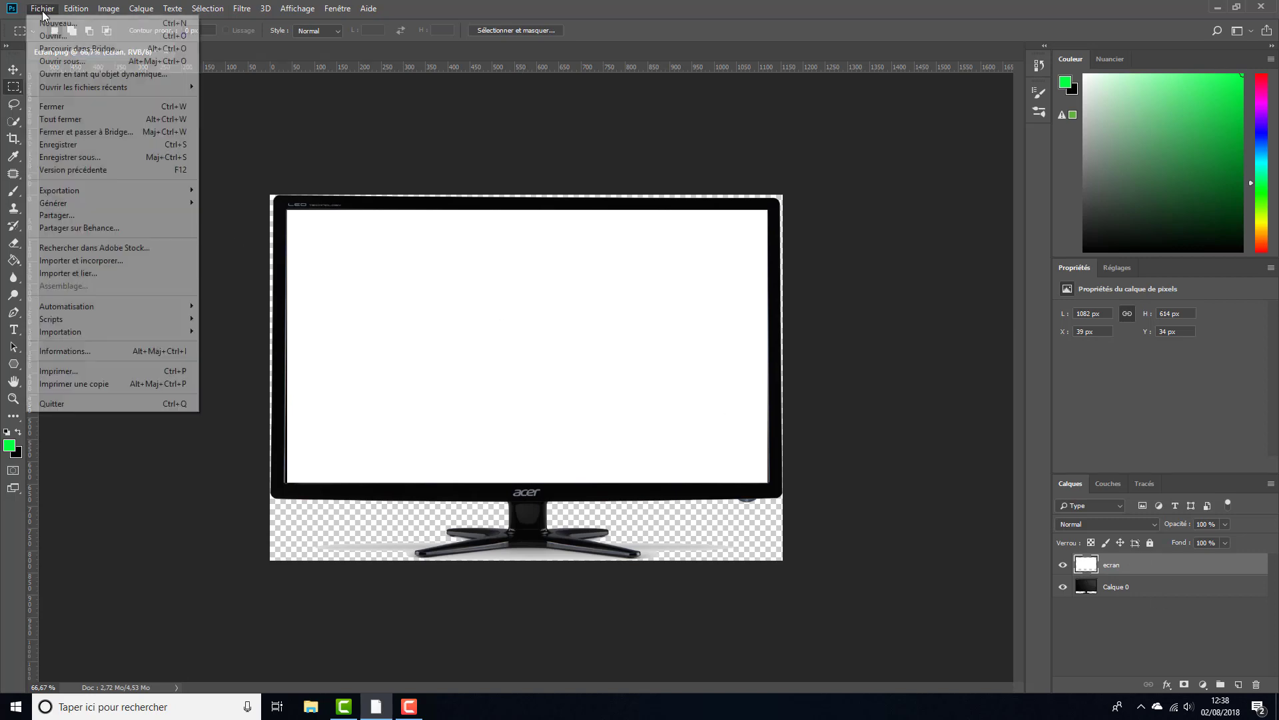
pyautogui.click(4, 123)
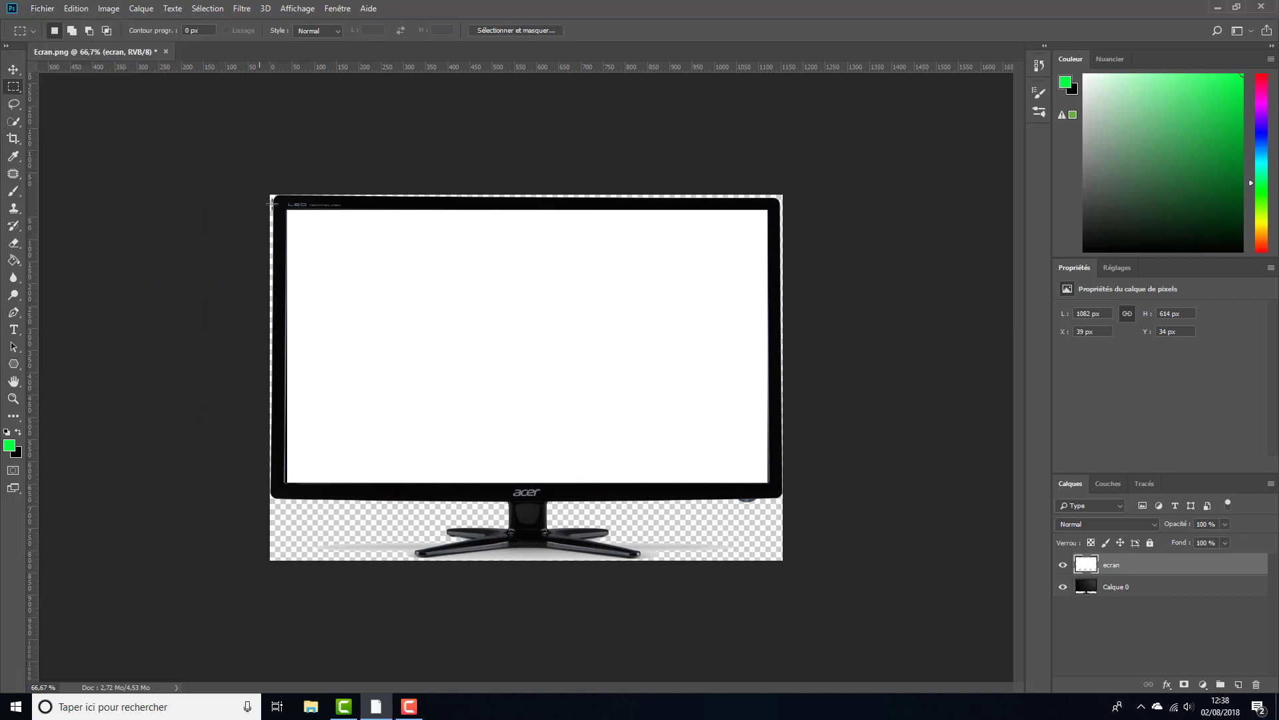
pyautogui.moveTo(288, 212); pyautogui.dragTo(770, 481)
pyautogui.click(870, 431)
# Create a new 5000 x 610 px RGB document at 300 pixels per inch with a white background
pyautogui.click(44, 10)
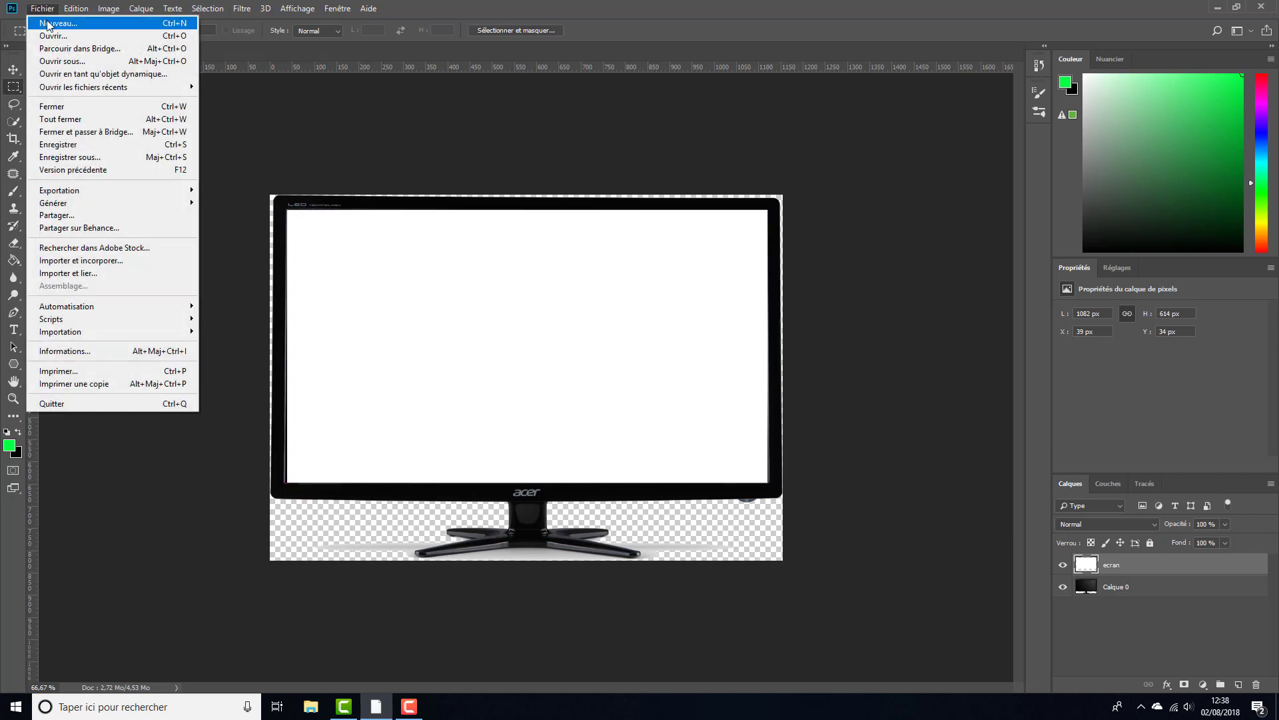
pyautogui.click(52, 25)
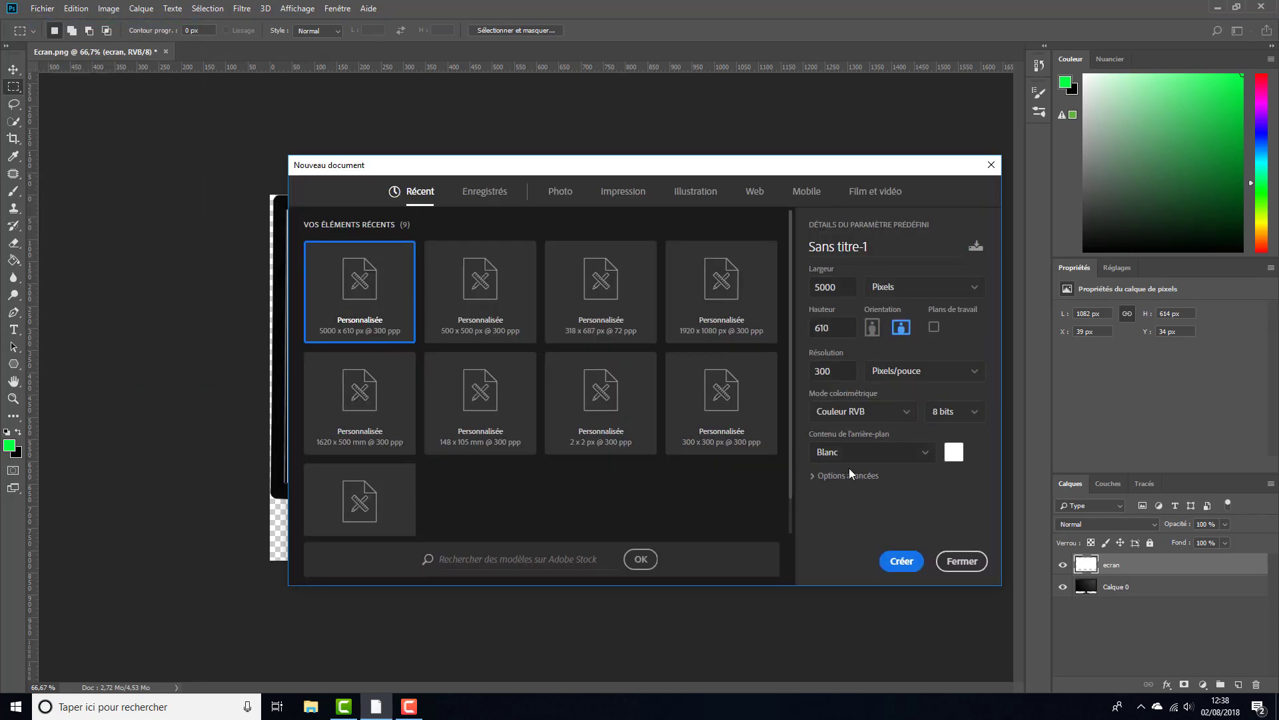
pyautogui.moveTo(821, 327); pyautogui.dragTo(771, 341)
pyautogui.moveTo(841, 282); pyautogui.dragTo(815, 286)
pyautogui.click(901, 561)
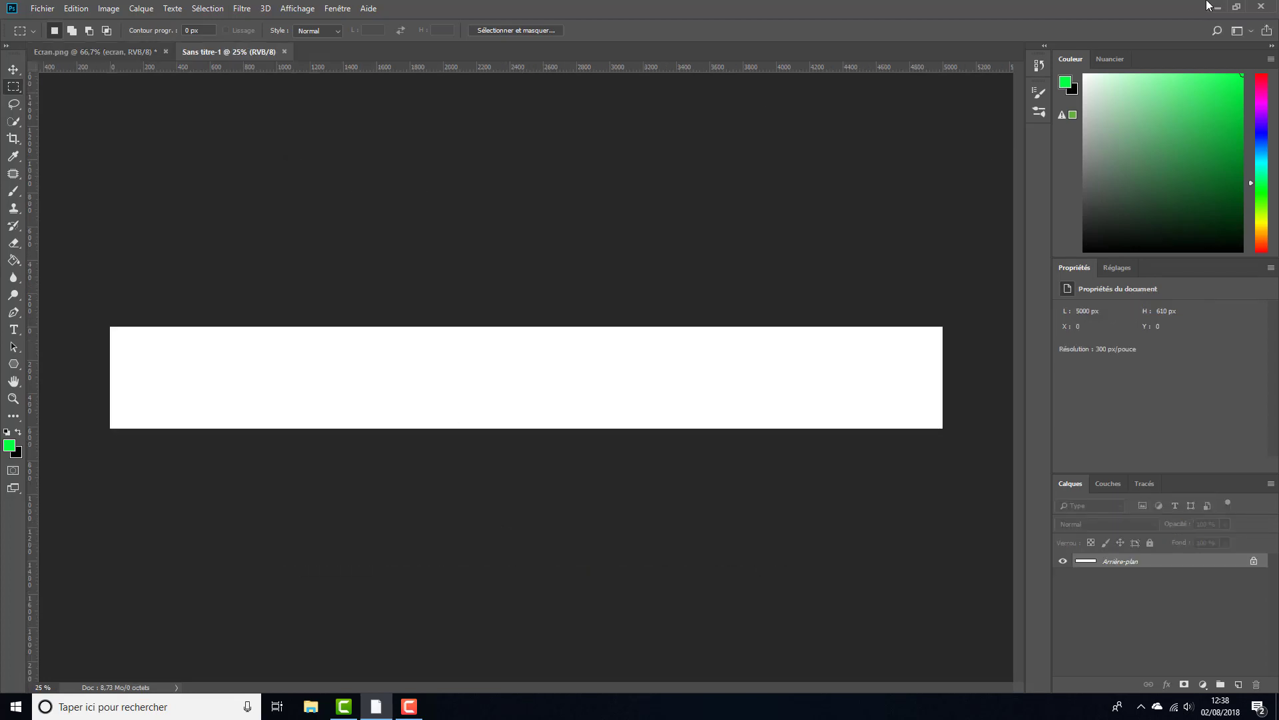
pyautogui.moveTo(1144, 10); pyautogui.dragTo(1159, 699)
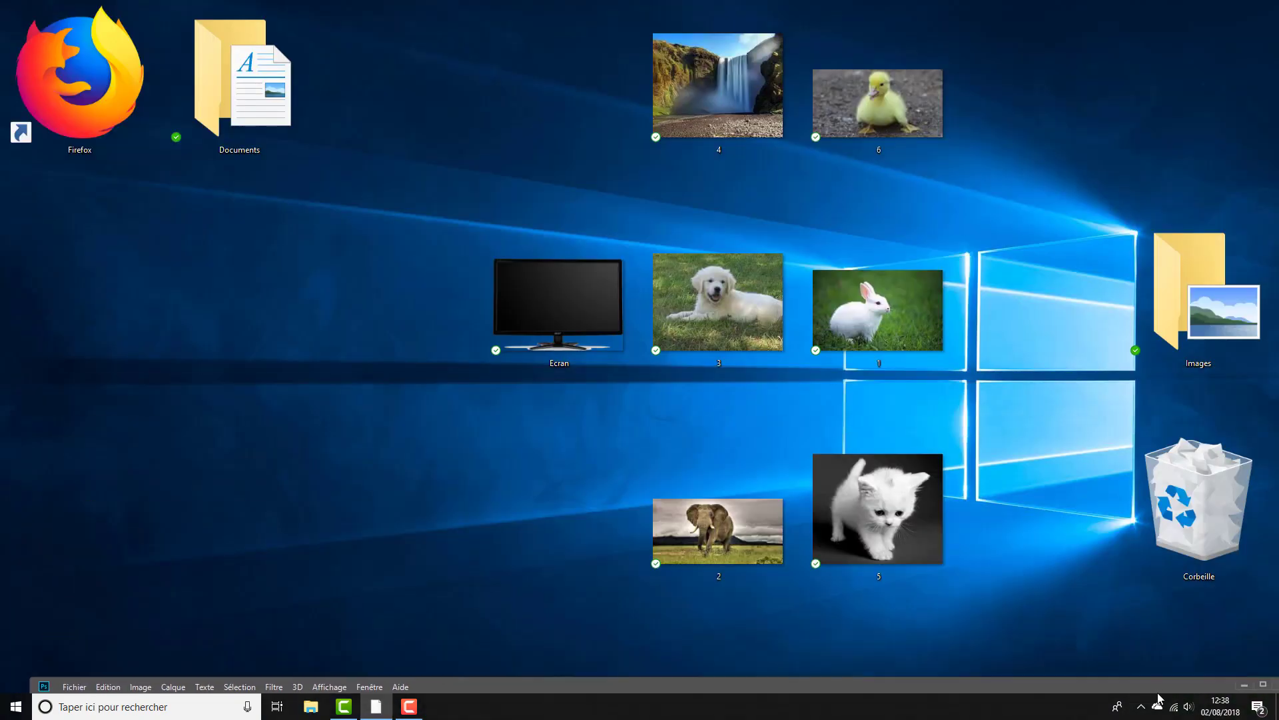
pyautogui.moveTo(700, 600); pyautogui.dragTo(857, 154)
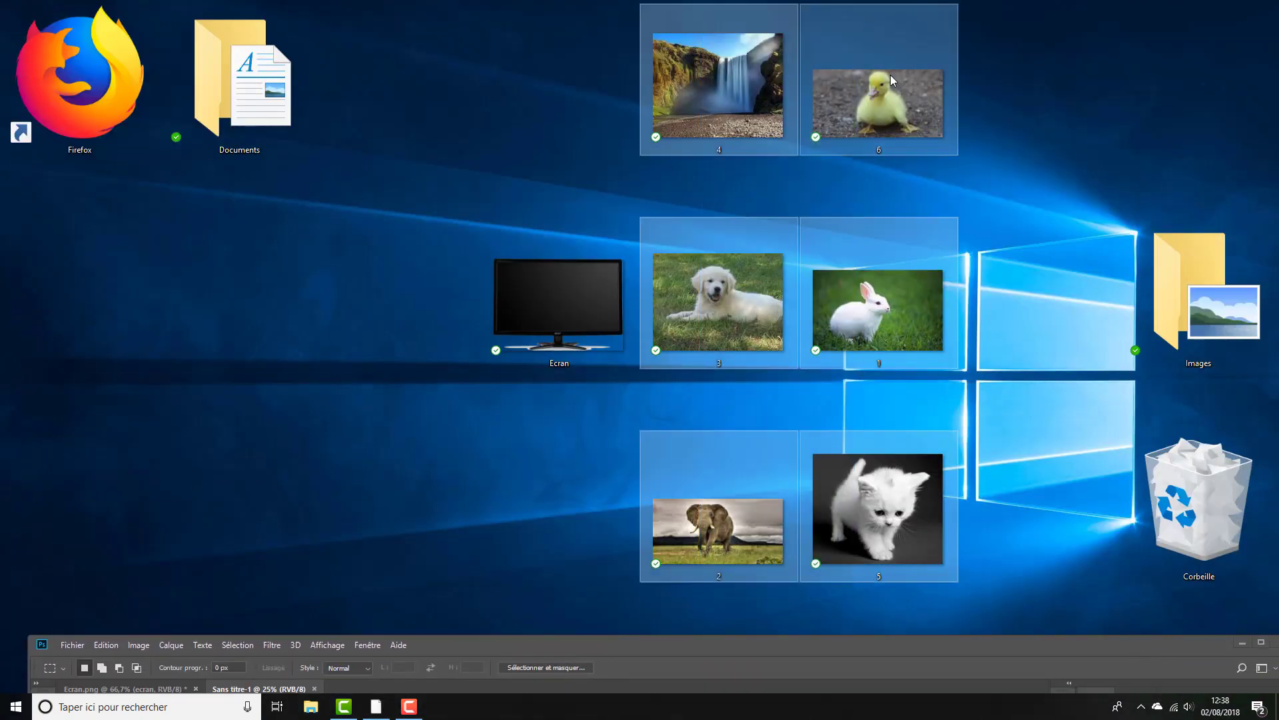
pyautogui.moveTo(893, 80); pyautogui.dragTo(707, 682)
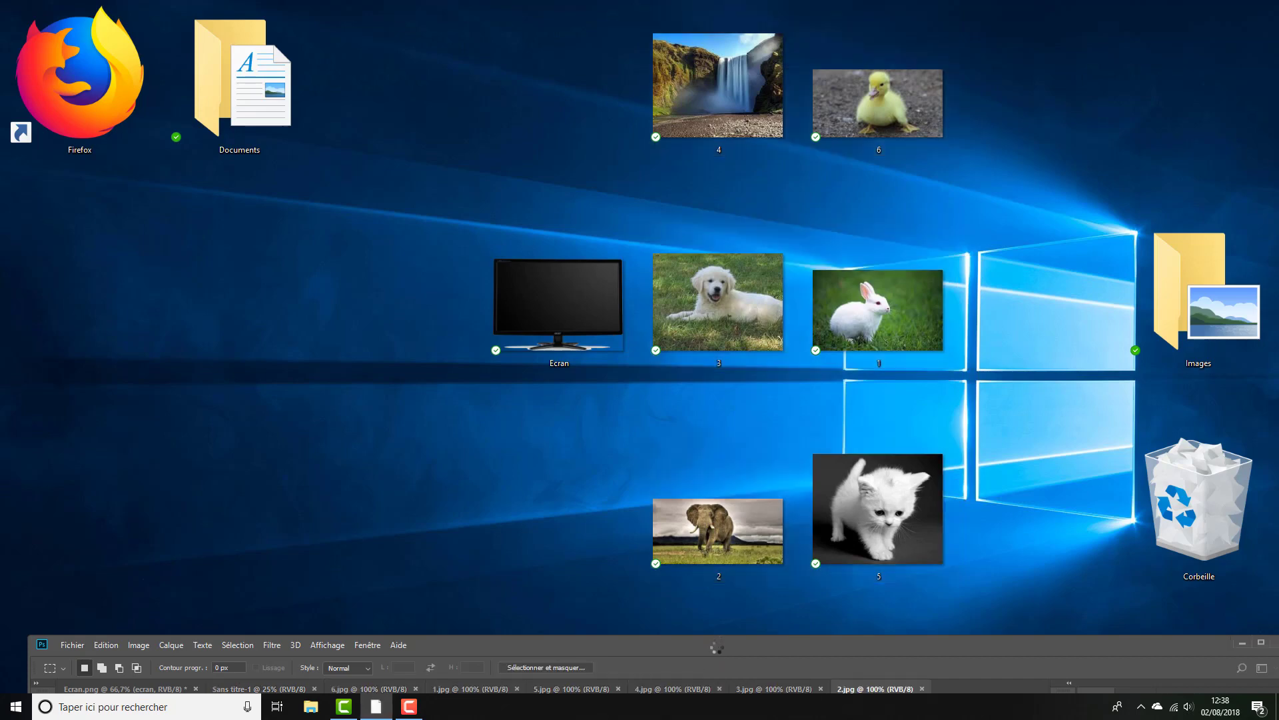
pyautogui.moveTo(719, 641); pyautogui.dragTo(757, 191)
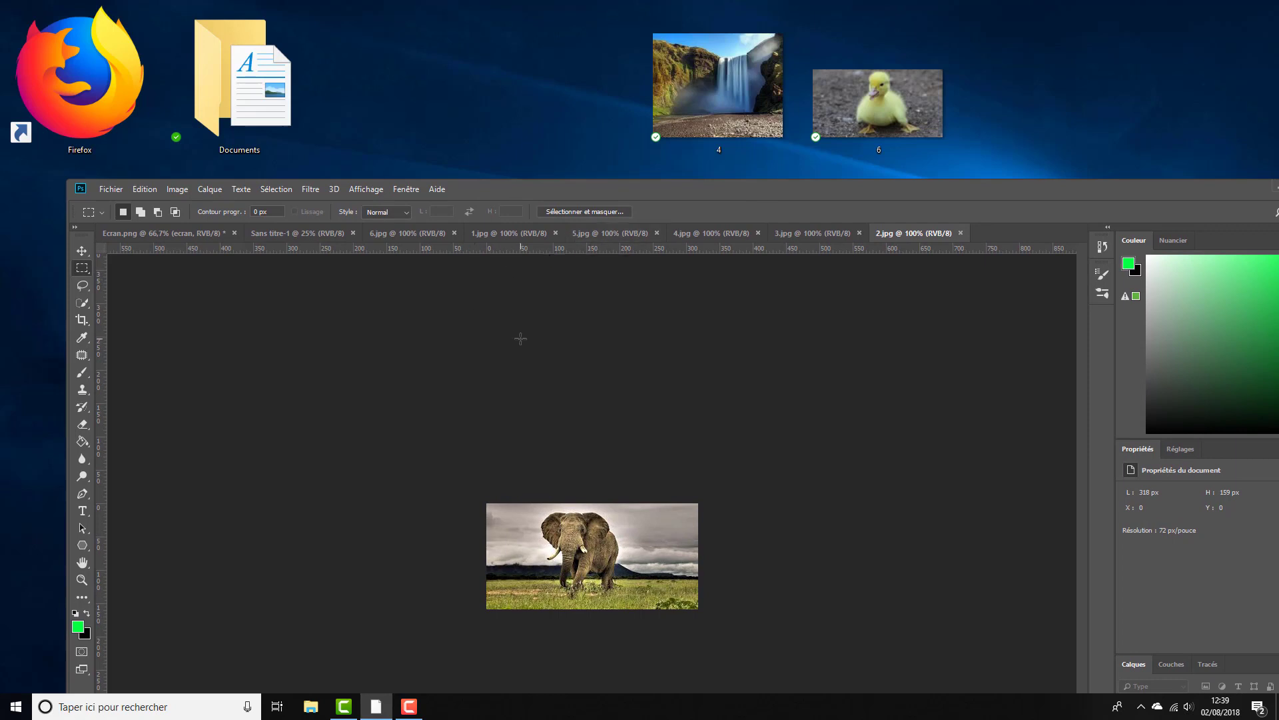
pyautogui.hotkey('ctrl', 'w')
pyautogui.hotkey('ctrl', 'w')
pyautogui.hotkey('ctrl', 'w')
pyautogui.hotkey('ctrl', 'w')
pyautogui.hotkey('ctrl', 'w')
pyautogui.hotkey('ctrl', 'w')
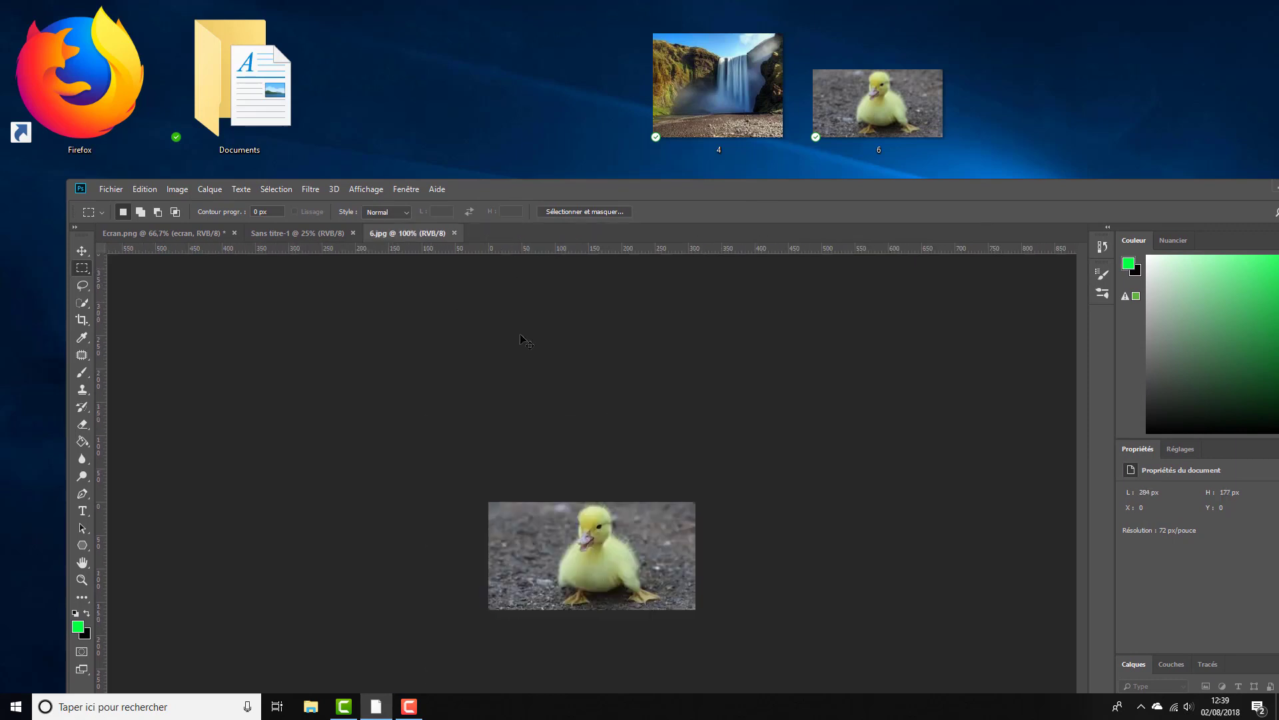
# Place the six desktop images 1 to 6 into the Sans titre-1 document as layers
pyautogui.moveTo(952, 189); pyautogui.dragTo(917, 584)
pyautogui.moveTo(985, 516); pyautogui.dragTo(653, 618)
pyautogui.doubleClick(662, 586)
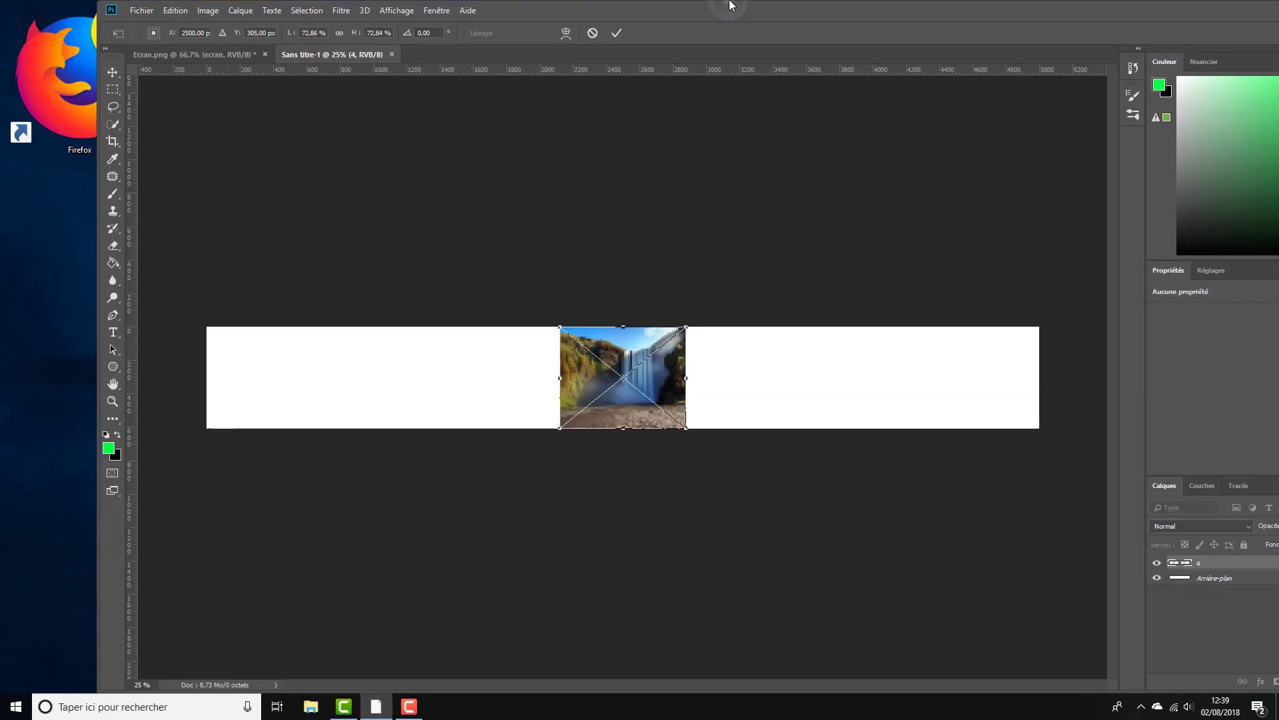
# Position the waterfall image flush with the canvas's left edge and the dog image directly beside it, slightly overlapping
pyautogui.moveTo(527, 393); pyautogui.dragTo(172, 394)
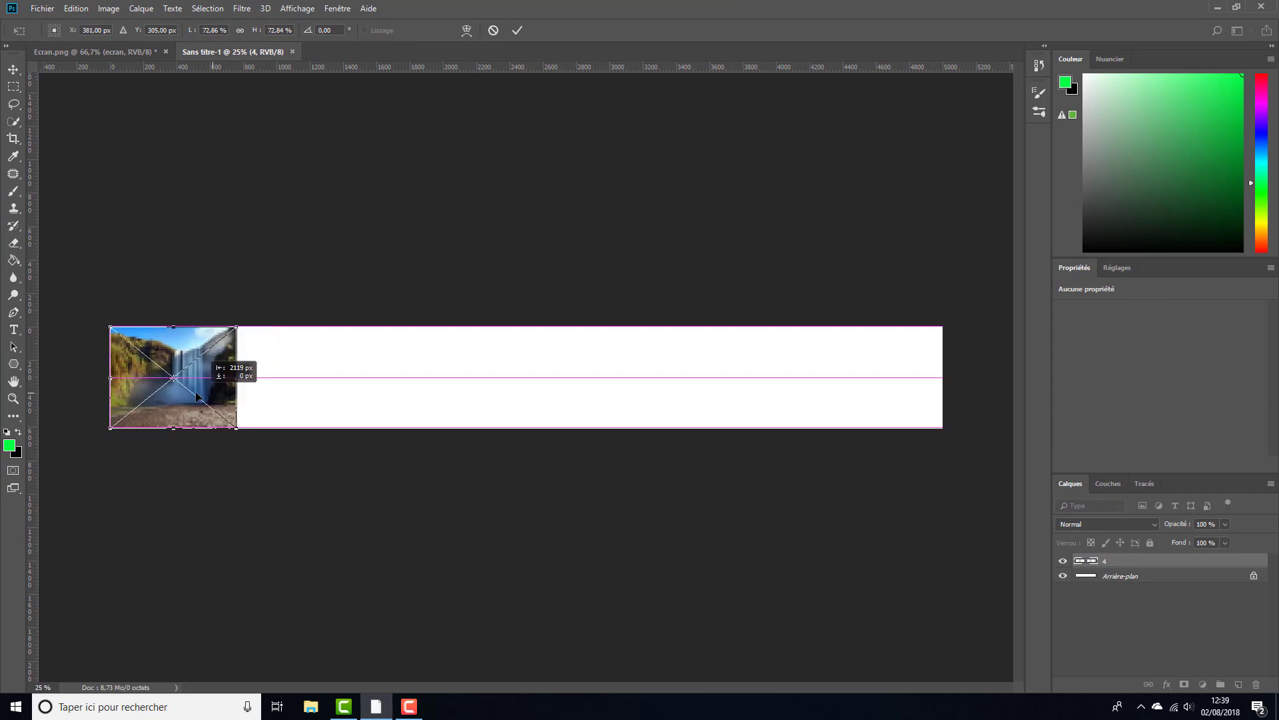
pyautogui.click(514, 32)
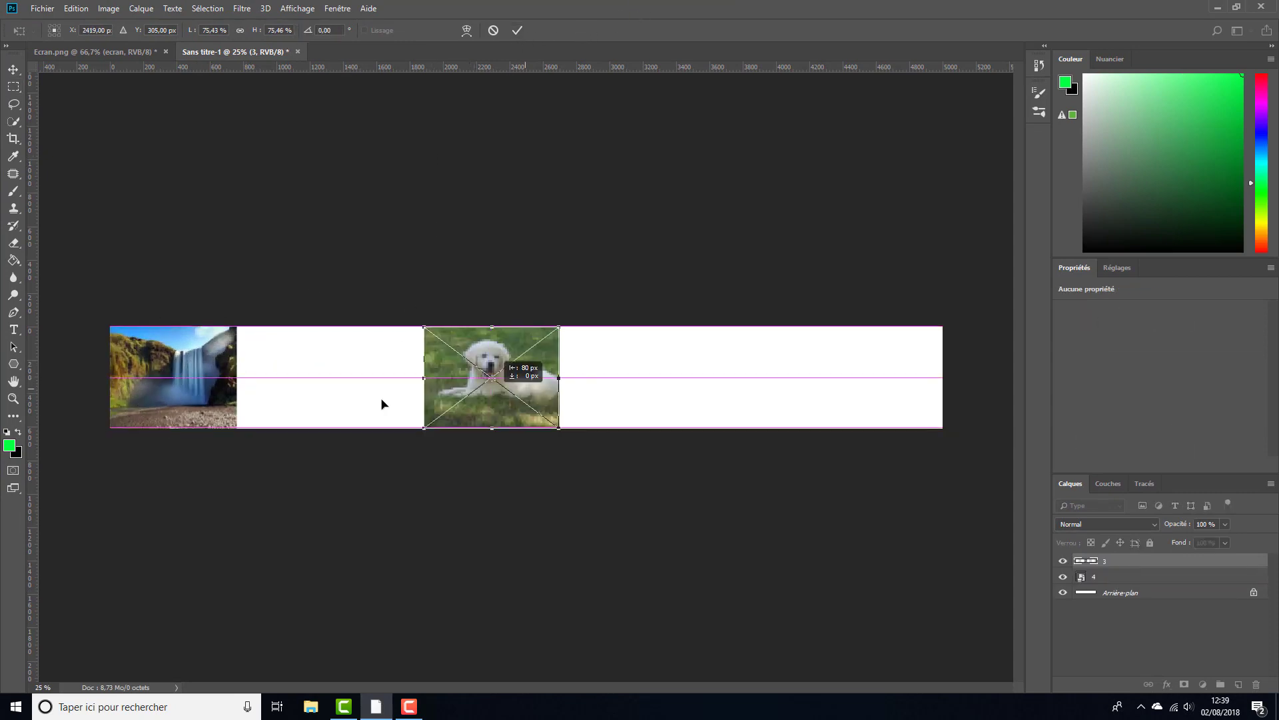
pyautogui.moveTo(493, 393); pyautogui.dragTo(301, 393)
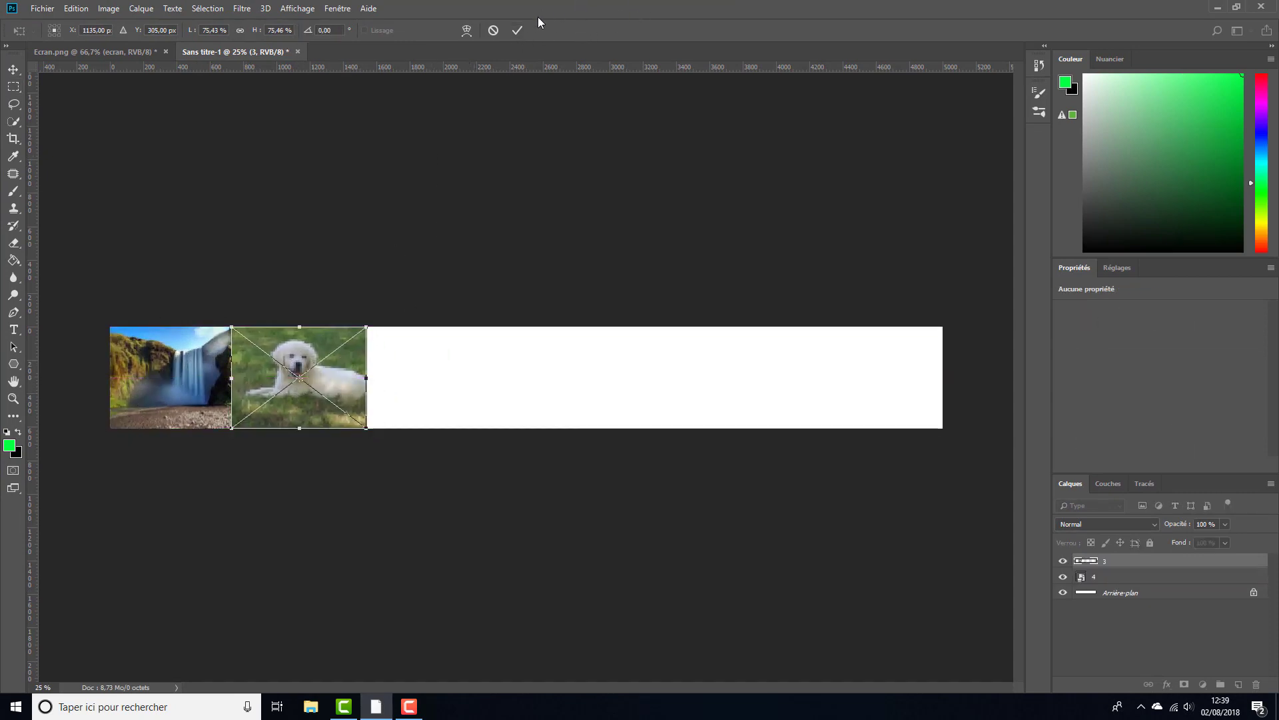
pyautogui.click(518, 31)
# Position the elephant image beside the dog and the duckling image after the elephant in the strip
pyautogui.moveTo(513, 370); pyautogui.dragTo(448, 370)
pyautogui.click(514, 32)
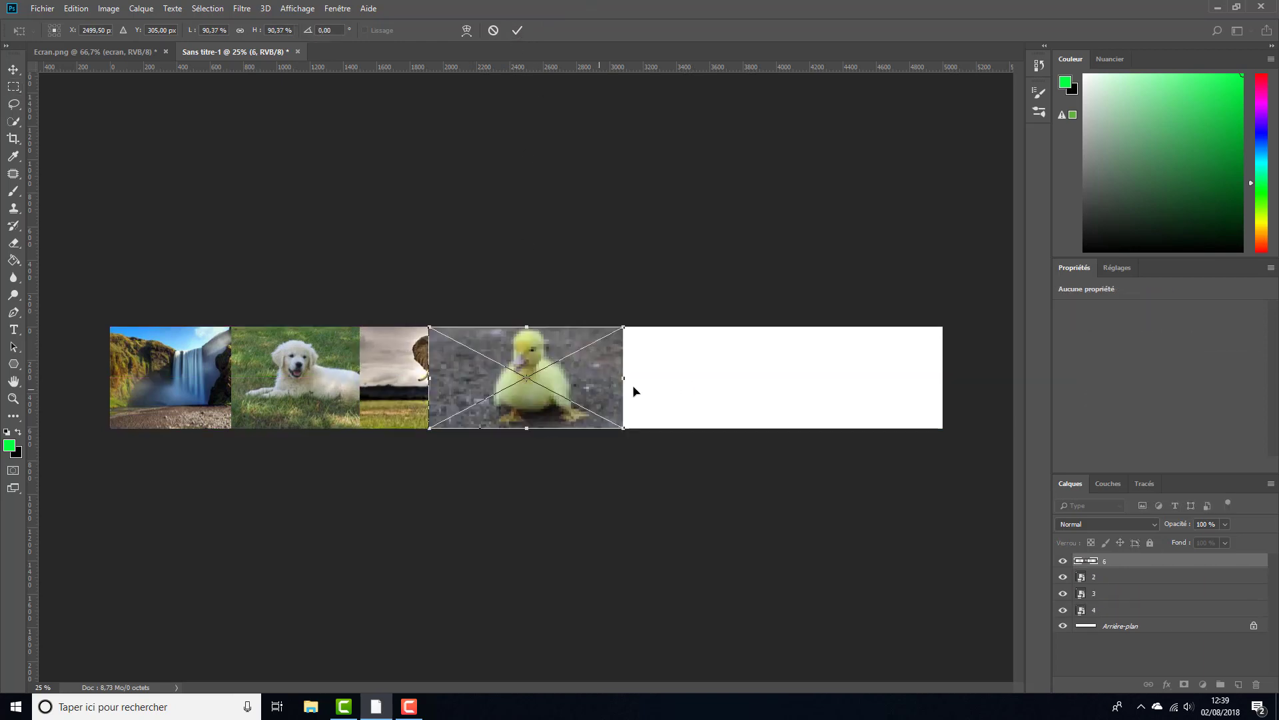
pyautogui.moveTo(634, 391); pyautogui.dragTo(697, 388)
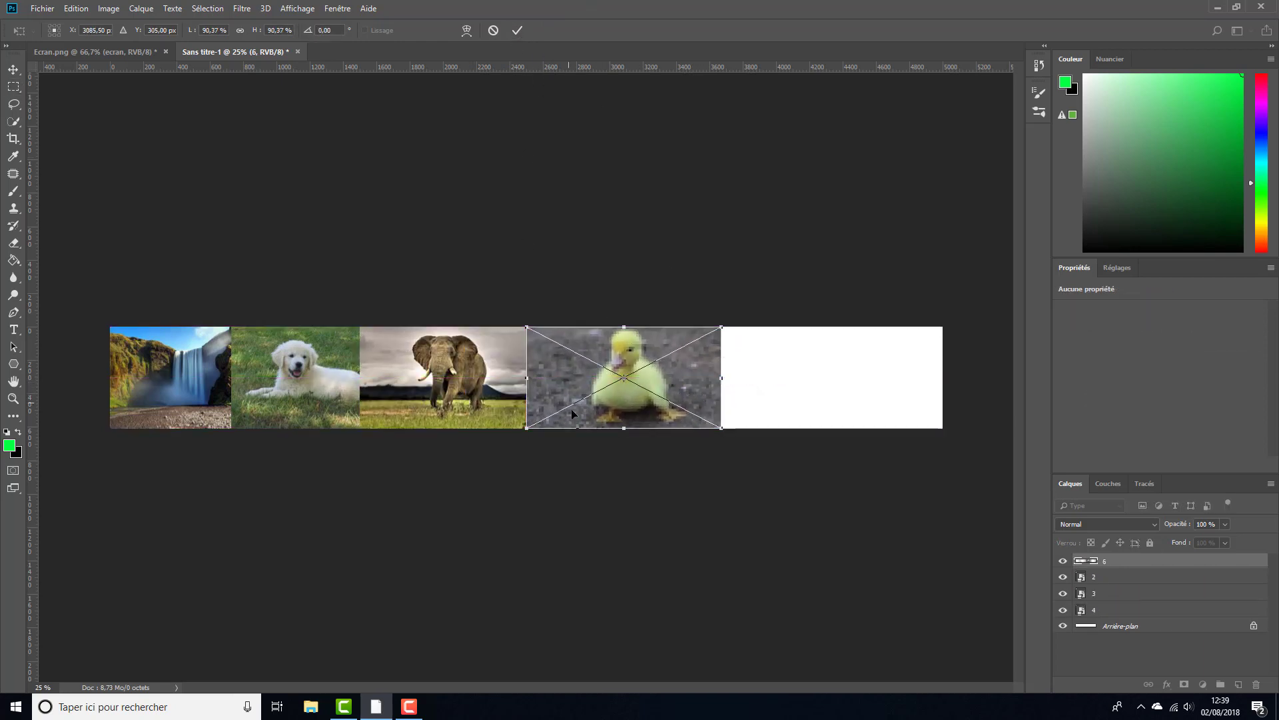
# Position the rabbit image over the duckling image's right side and the kitten image flush with the canvas's right edge
pyautogui.moveTo(591, 406); pyautogui.dragTo(808, 393)
pyautogui.click(517, 30)
pyautogui.click(517, 30)
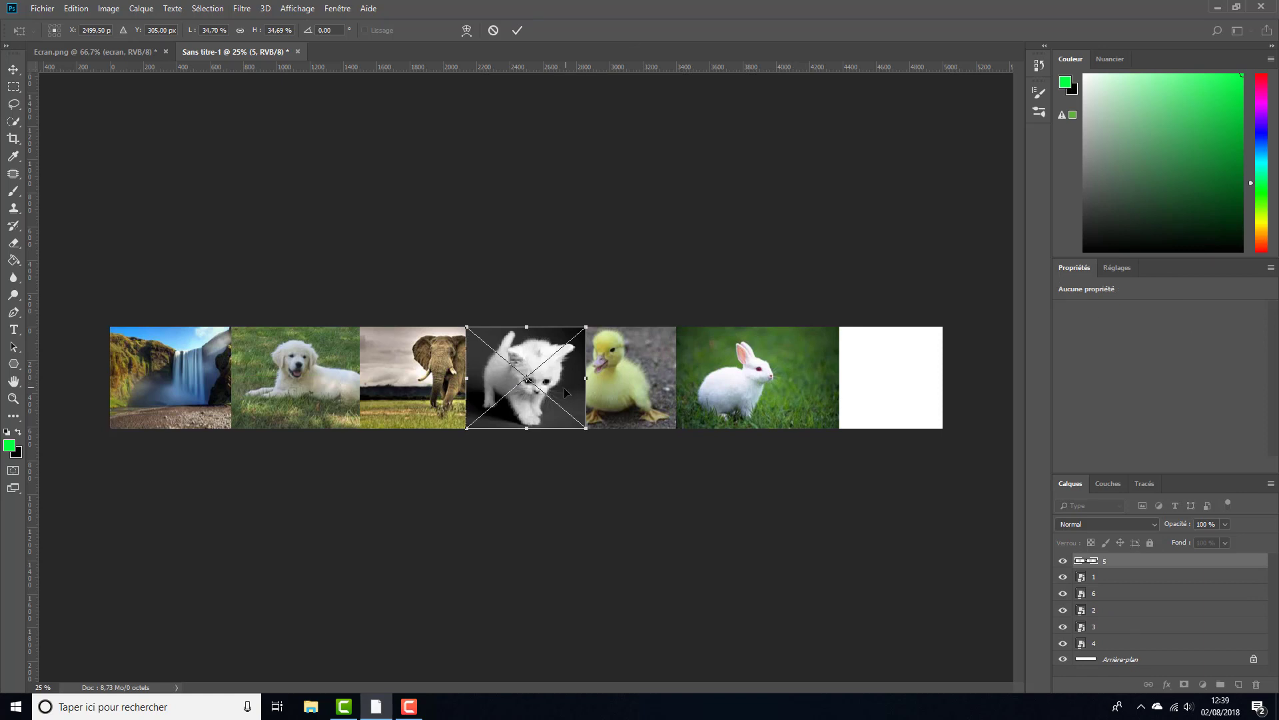
pyautogui.moveTo(563, 386); pyautogui.dragTo(917, 386)
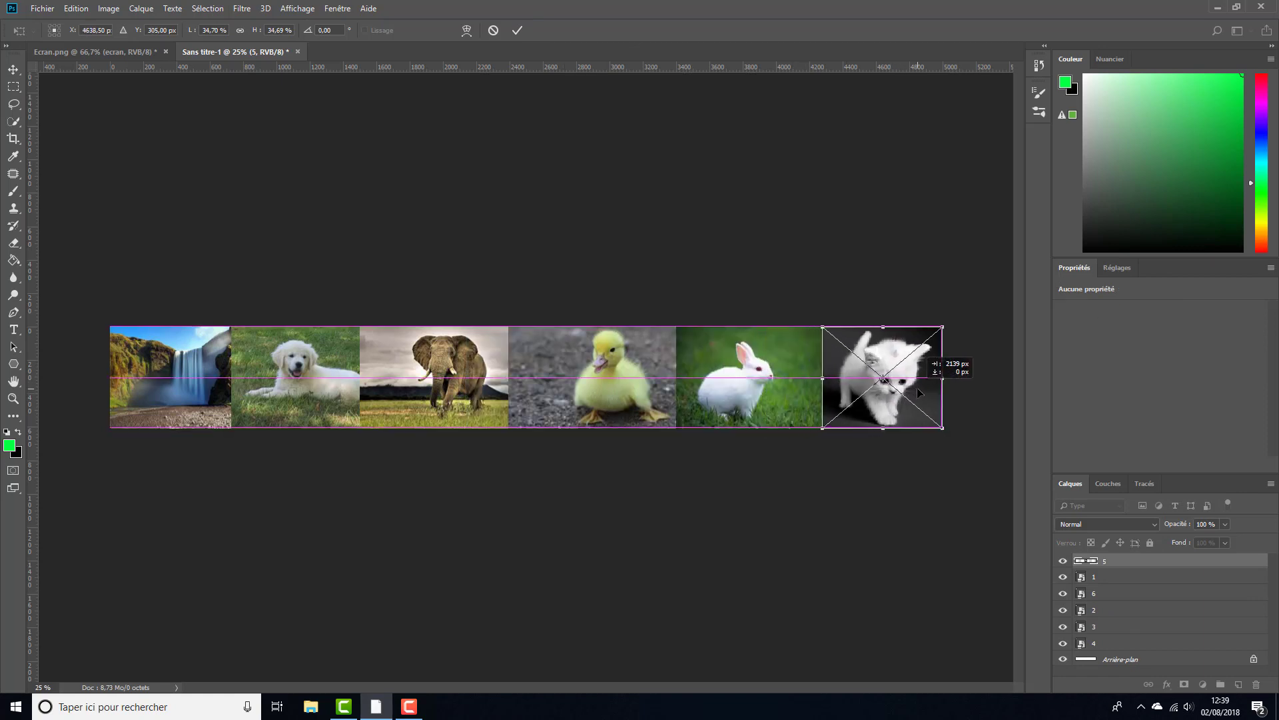
pyautogui.click(517, 30)
pyautogui.press('m')
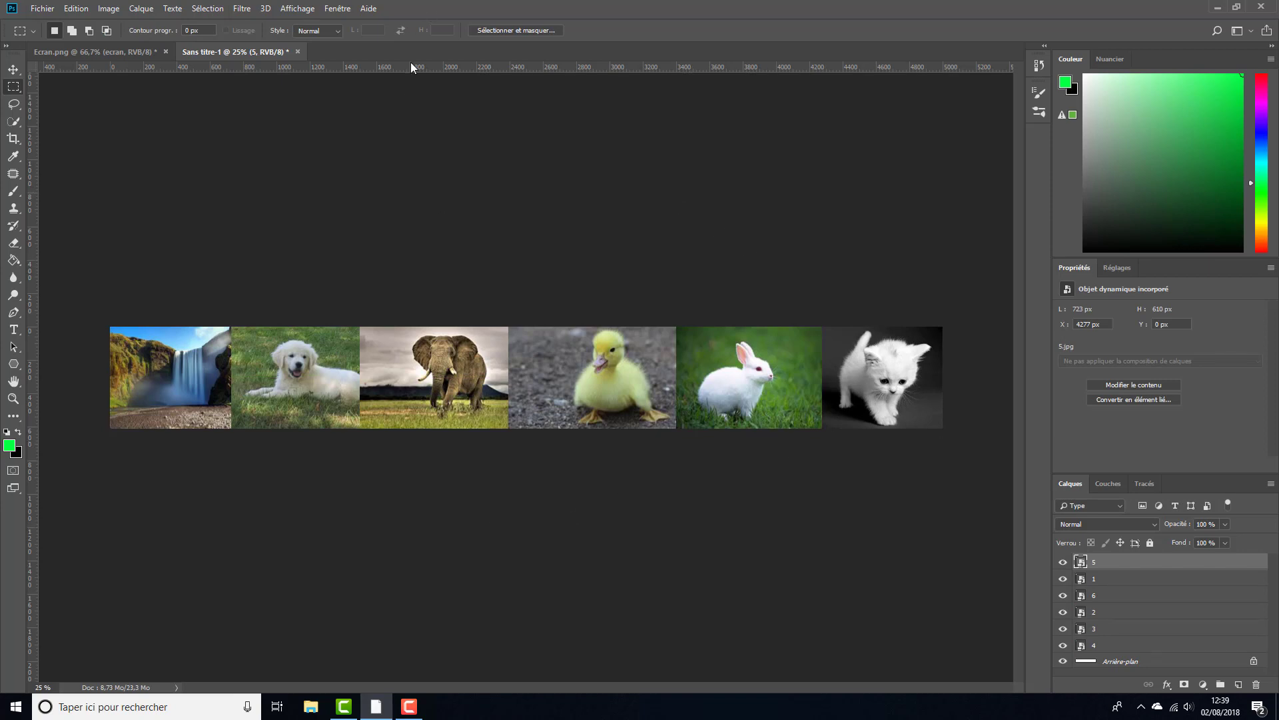
# Flatten the Sans titre-1 image and copy the resulting strip into Ecran.png as a new layer
pyautogui.rightClick(1126, 597)
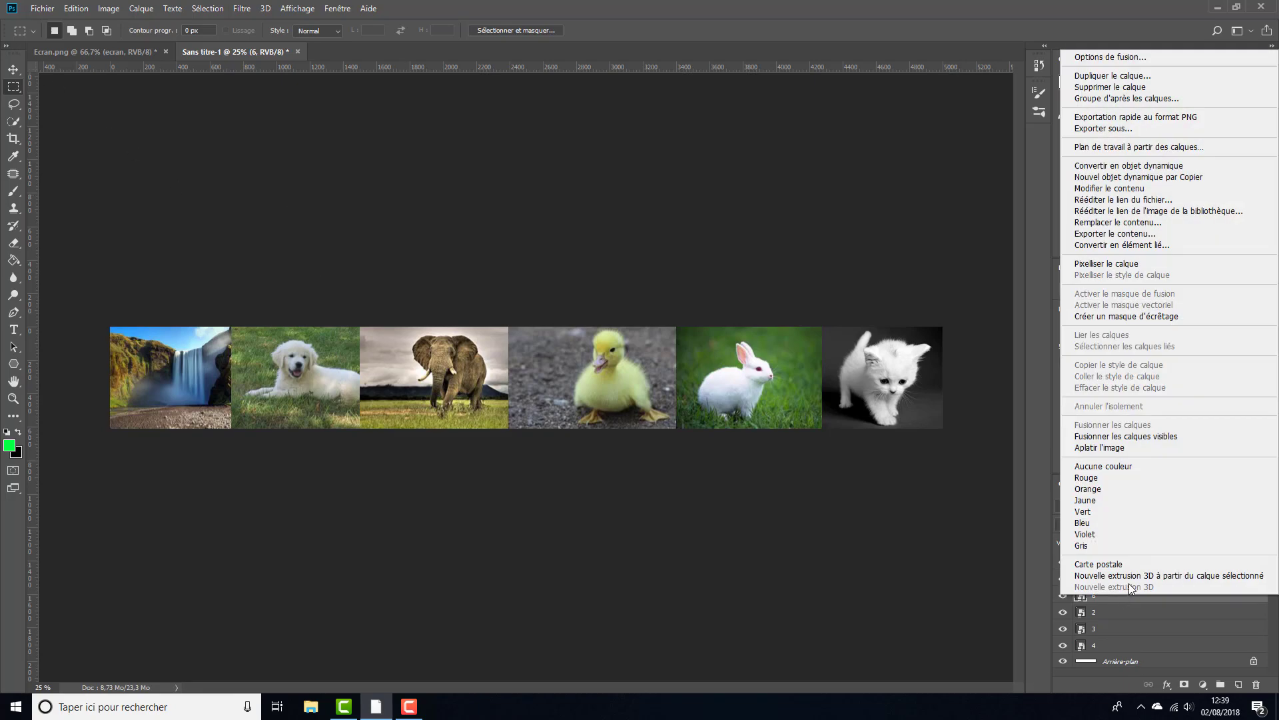
pyautogui.click(1135, 456)
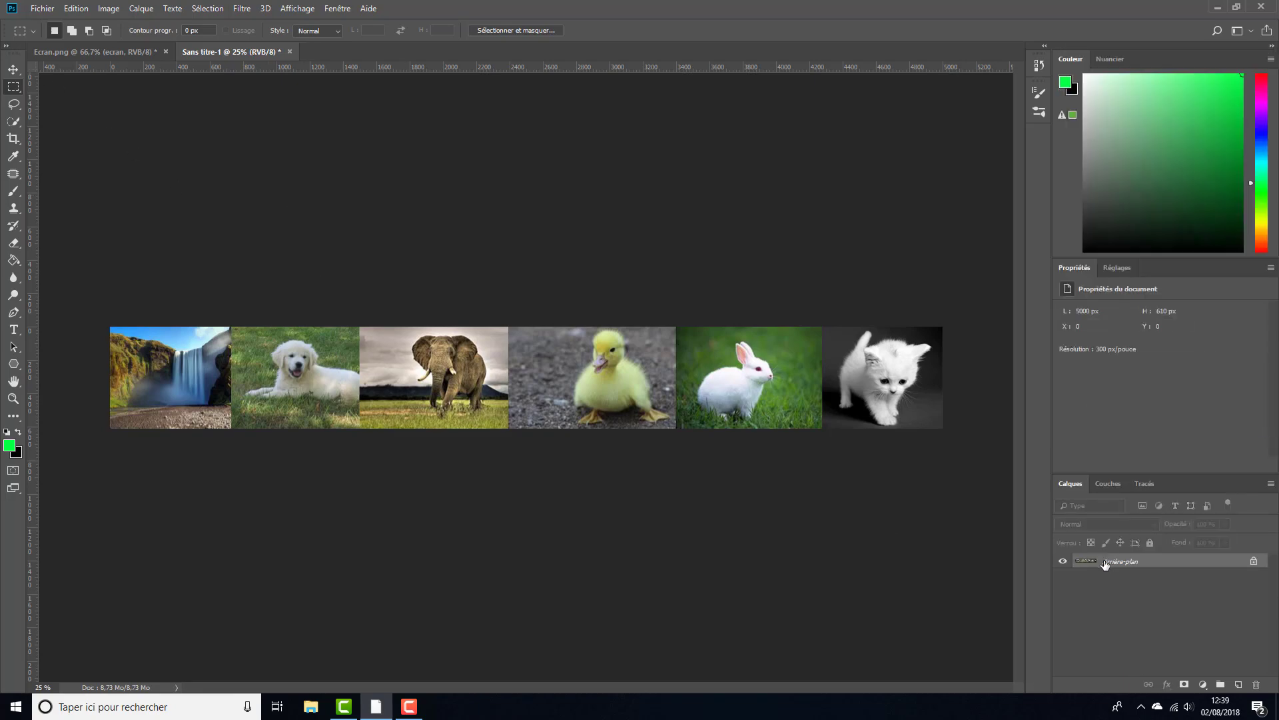
pyautogui.click(12, 70)
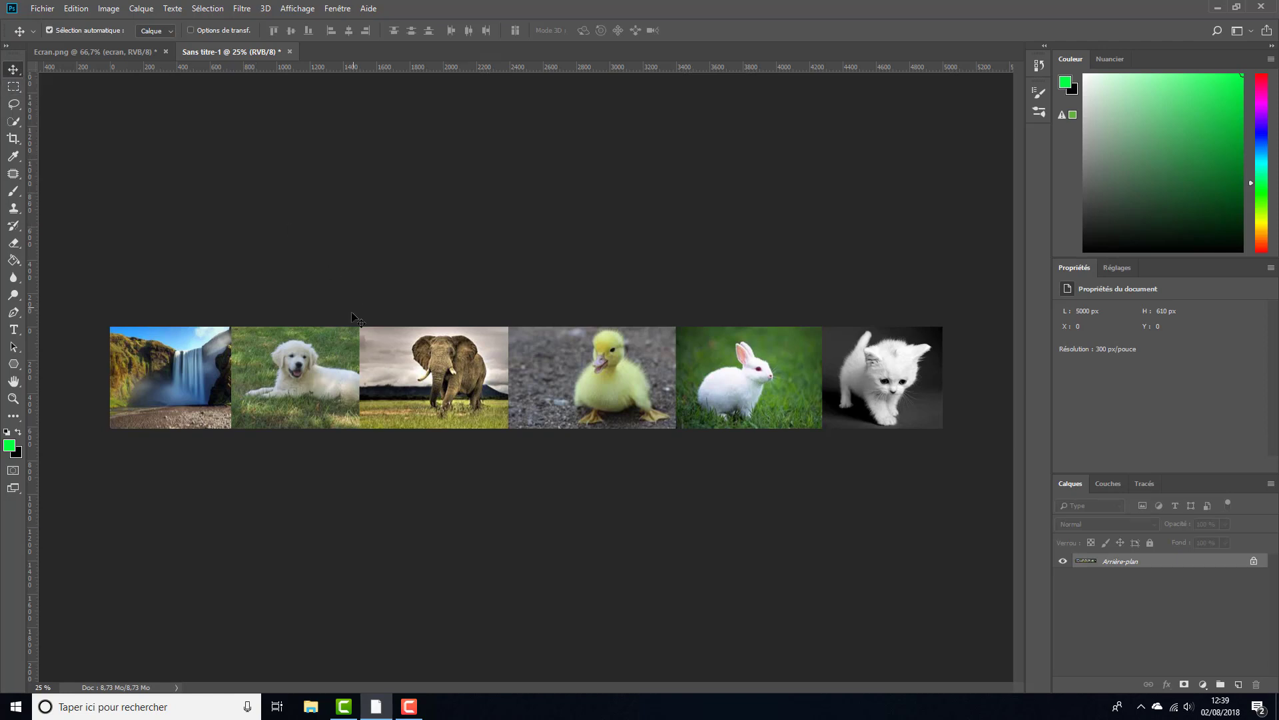
pyautogui.moveTo(451, 403); pyautogui.dragTo(845, 390)
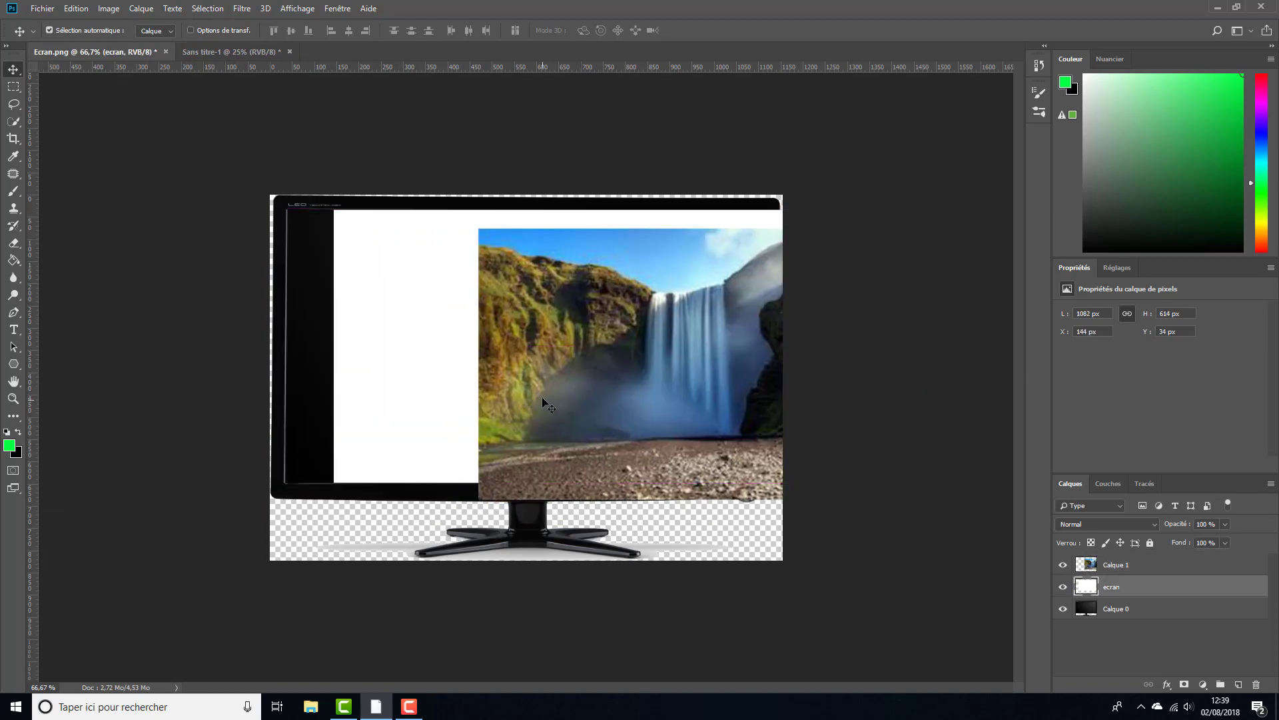
# Align the image strip on the monitor's display at X 39 px, Y 36 px and clip it to the ecran layer
pyautogui.moveTo(540, 397); pyautogui.dragTo(365, 371)
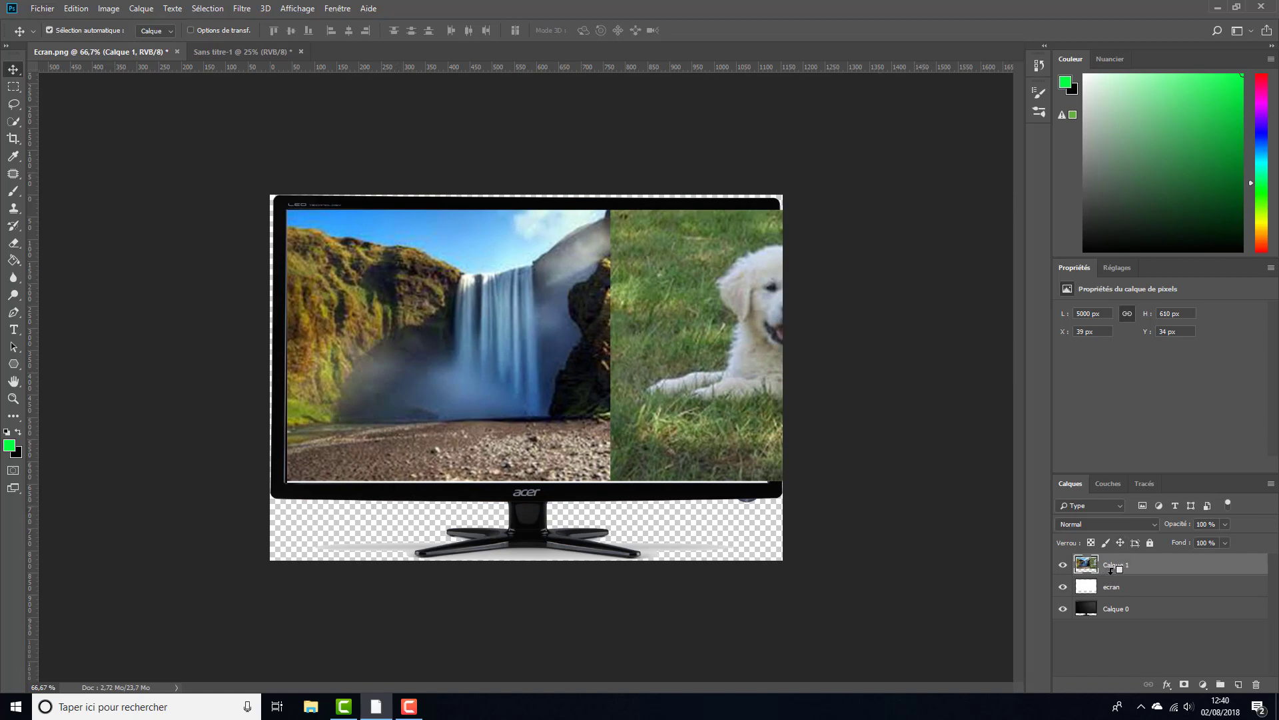
pyautogui.keyDown('alt'); pyautogui.click(1110, 573); pyautogui.keyUp('alt')
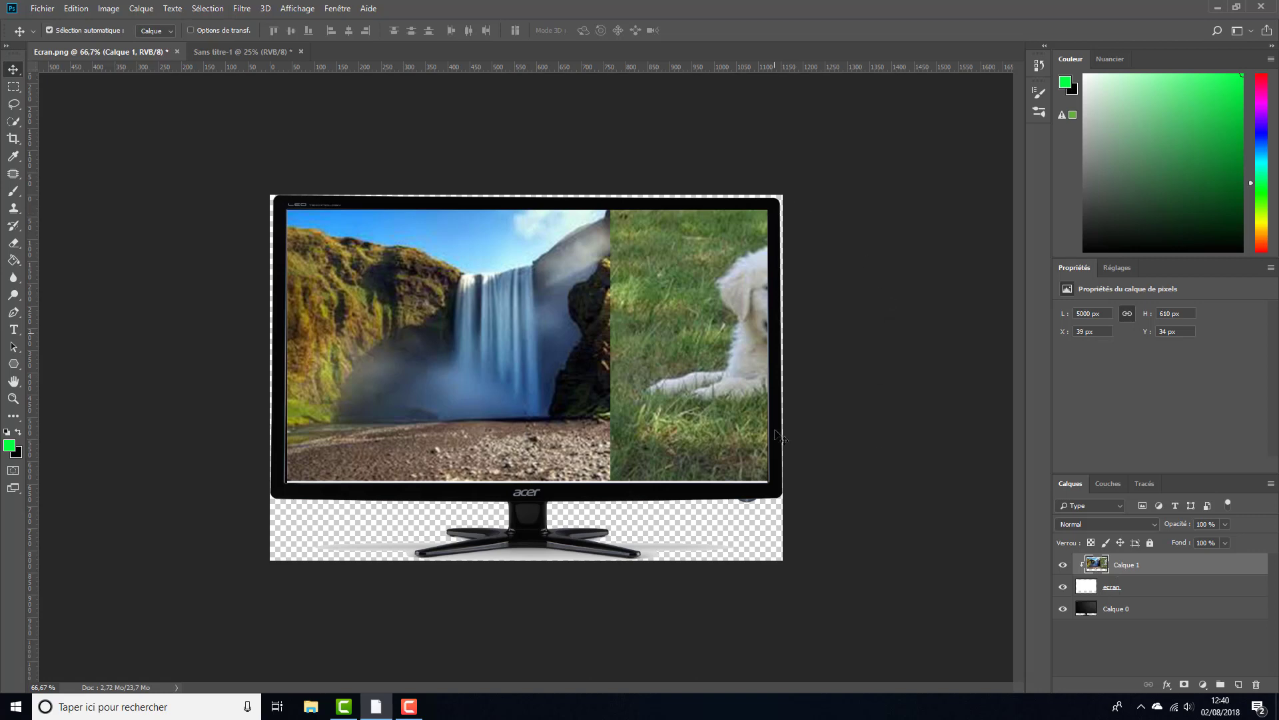
pyautogui.keyDown('alt'); pyautogui.click(1127, 568); pyautogui.keyUp('alt')
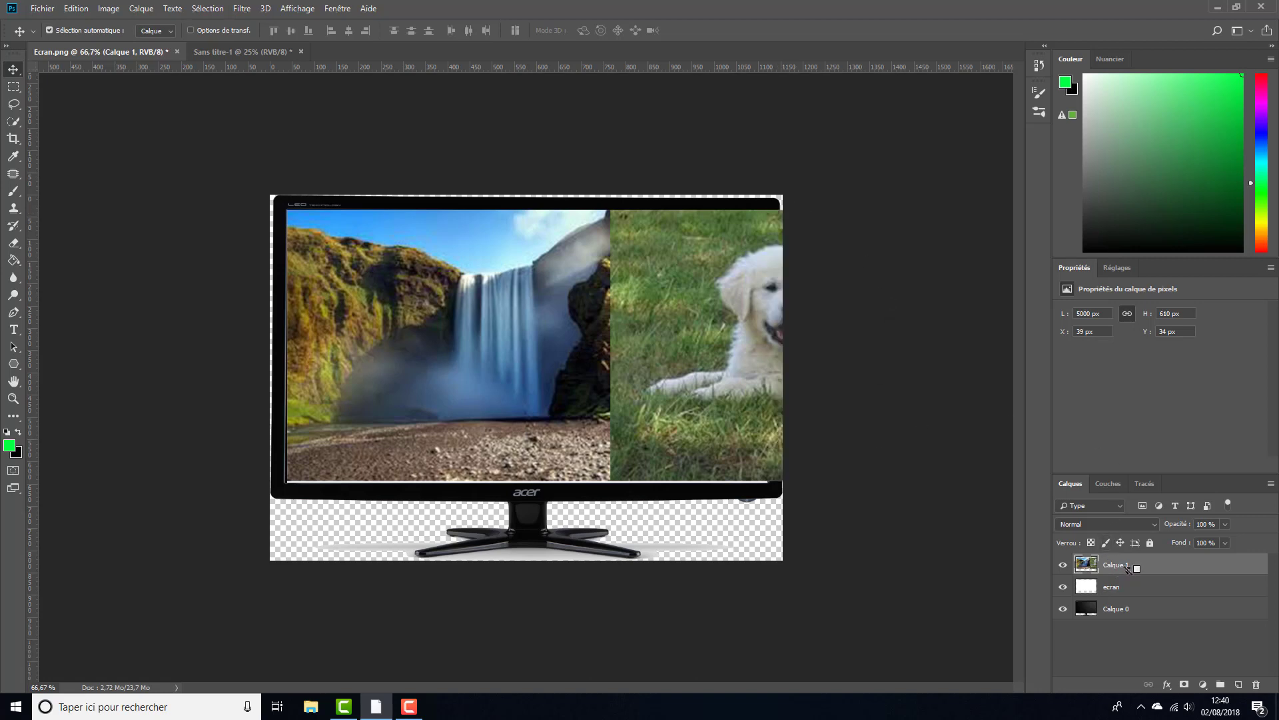
pyautogui.keyDown('alt'); pyautogui.click(1127, 568); pyautogui.keyUp('alt')
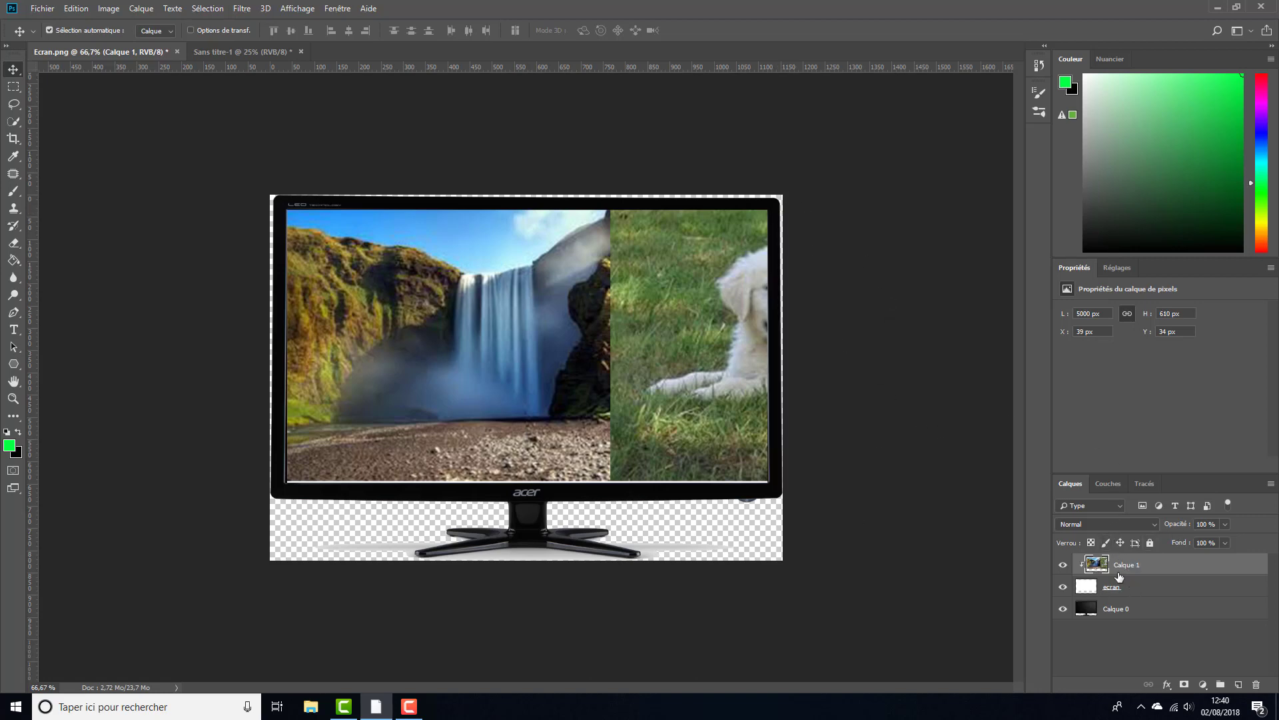
pyautogui.moveTo(458, 303); pyautogui.dragTo(461, 302)
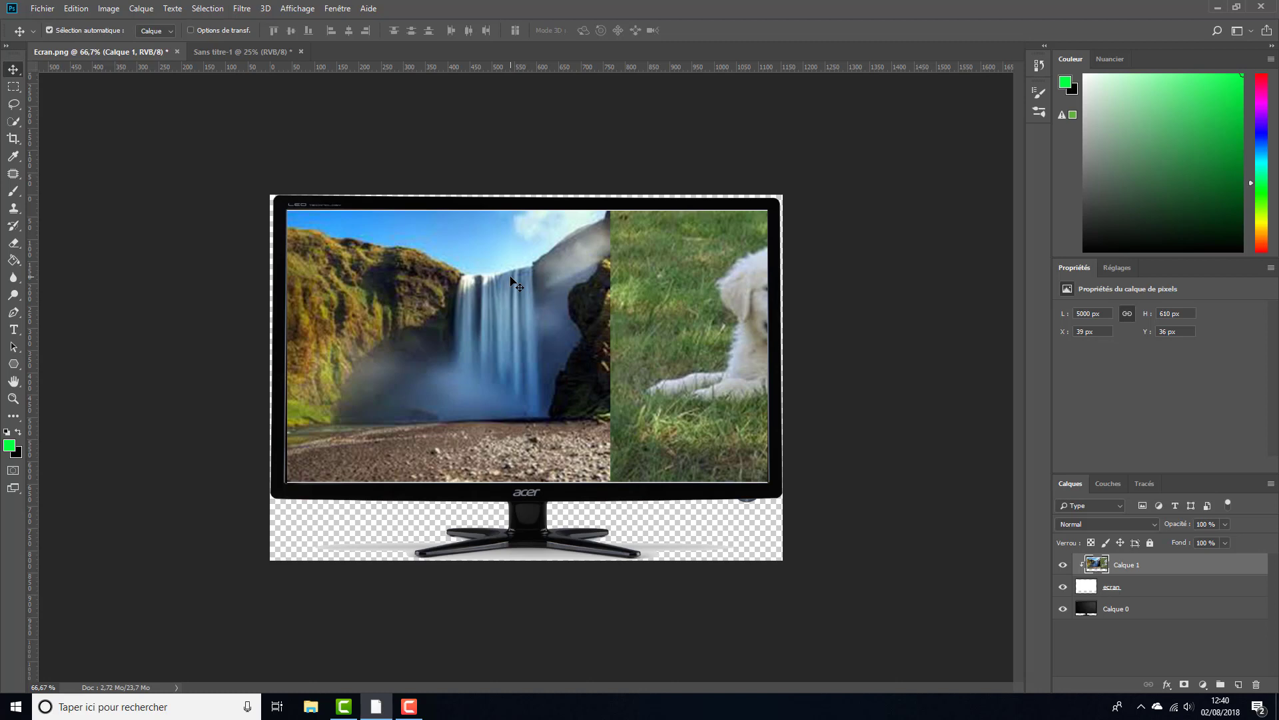
# Shorten the ecran layer from its bottom edge, scaling its height to 99.67%
pyautogui.click(1131, 583)
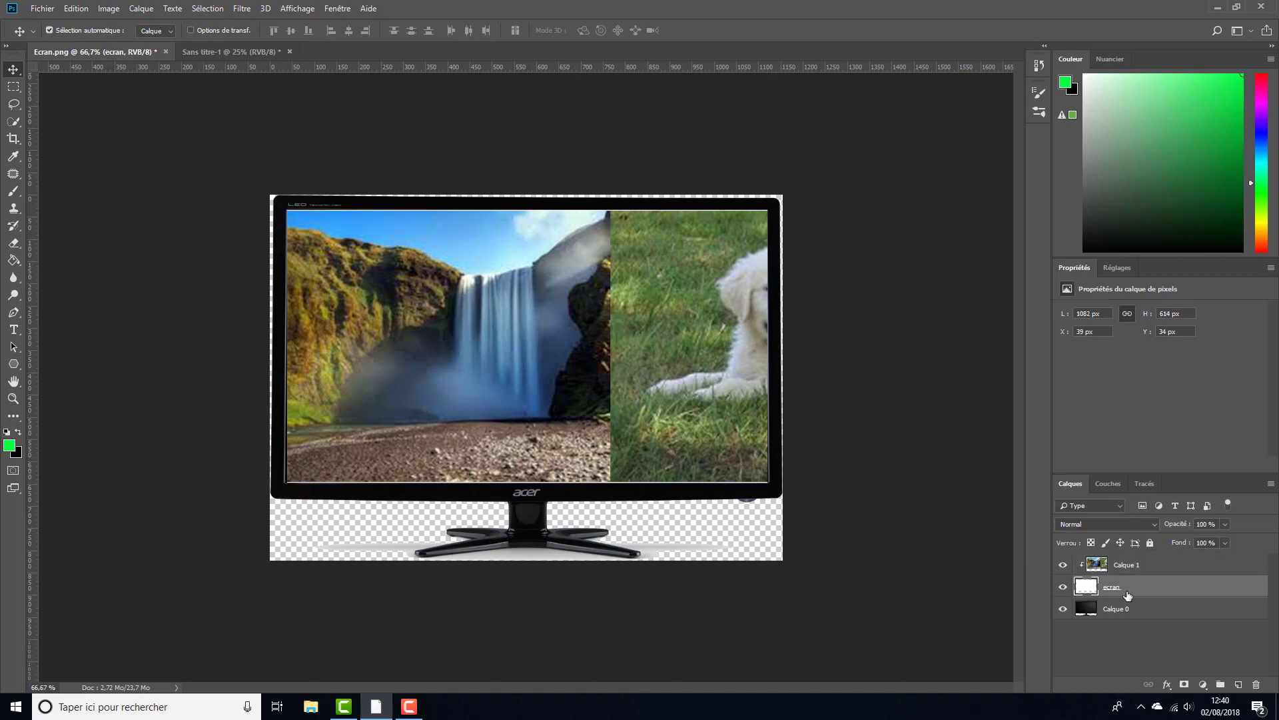
pyautogui.hotkey('ctrl', 't')
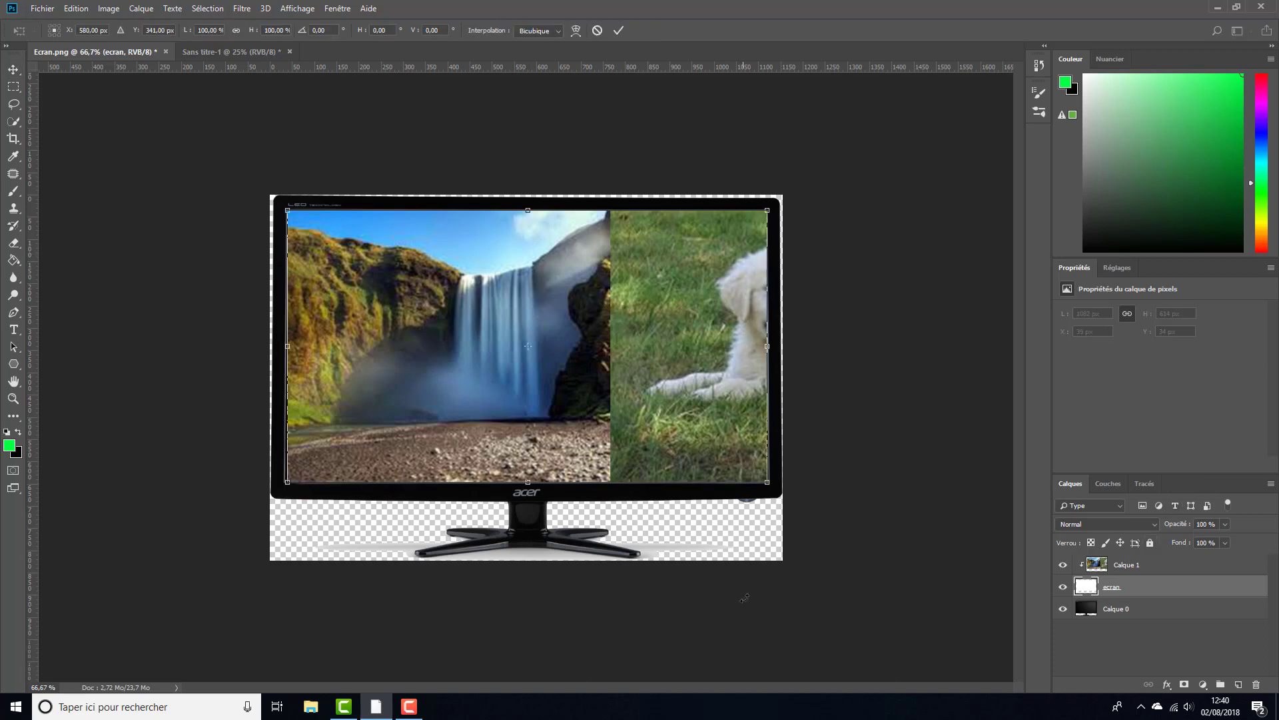
pyautogui.moveTo(528, 482)
pyautogui.mouseDown()
pyautogui.moveTo(528, 262)
pyautogui.moveTo(528, 479)
pyautogui.mouseUp()
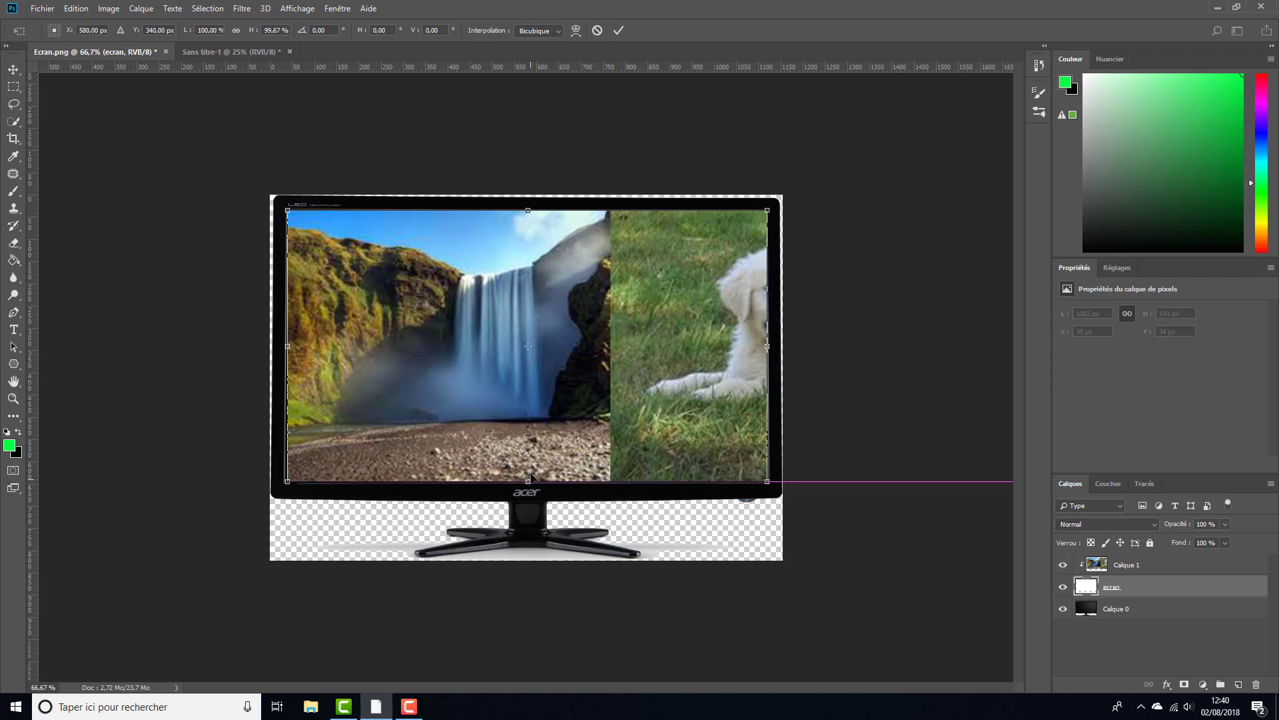
pyautogui.click(617, 32)
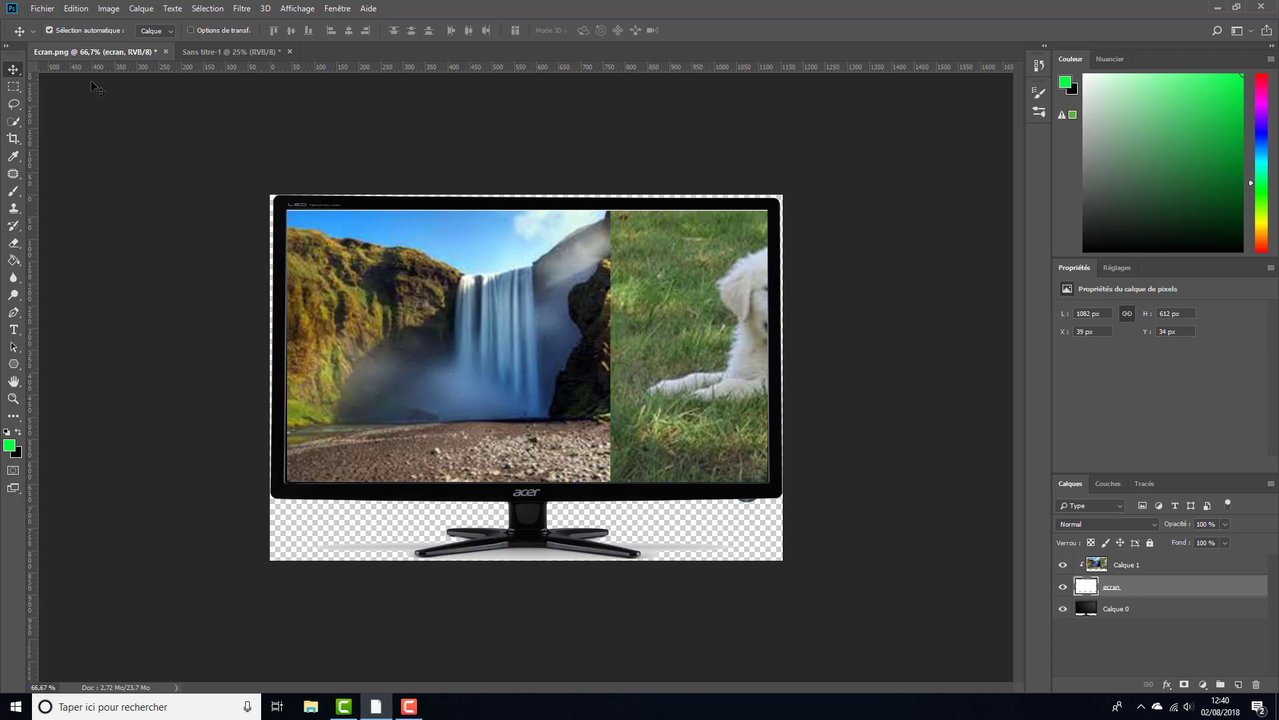
# Try sliding the image strip on Calque 1 back and forth across the monitor's display
pyautogui.click(1118, 568)
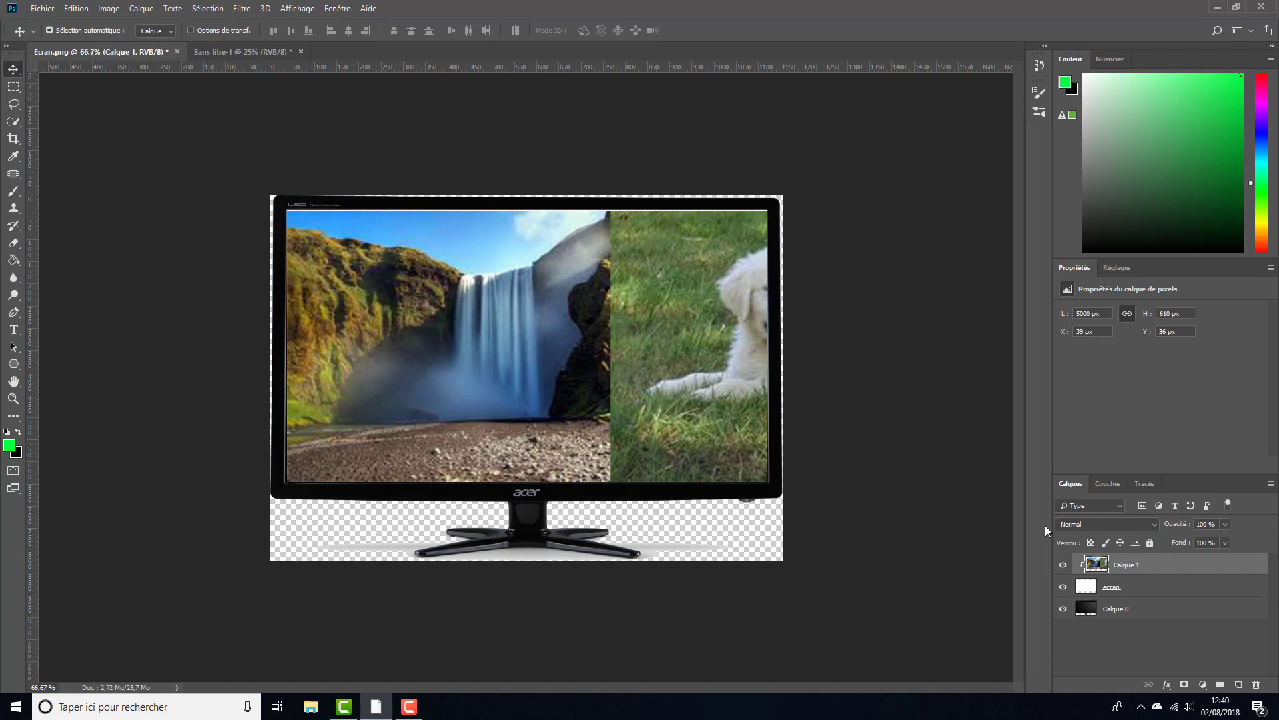
pyautogui.moveTo(650, 382); pyautogui.dragTo(867, 381)
pyautogui.moveTo(609, 390); pyautogui.dragTo(840, 410)
pyautogui.moveTo(723, 389); pyautogui.dragTo(485, 342)
# Show the Montage timeline and keep Créer un montage vidéo as the timeline type
pyautogui.click(338, 9)
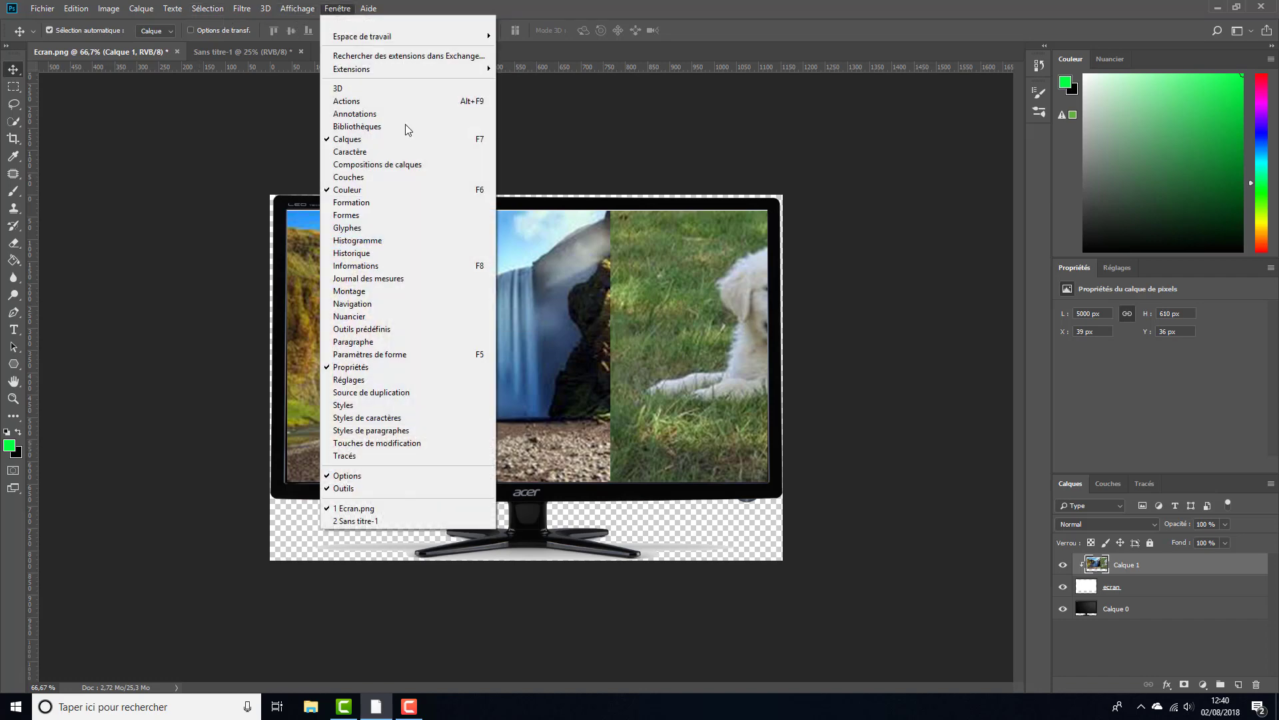
pyautogui.click(373, 291)
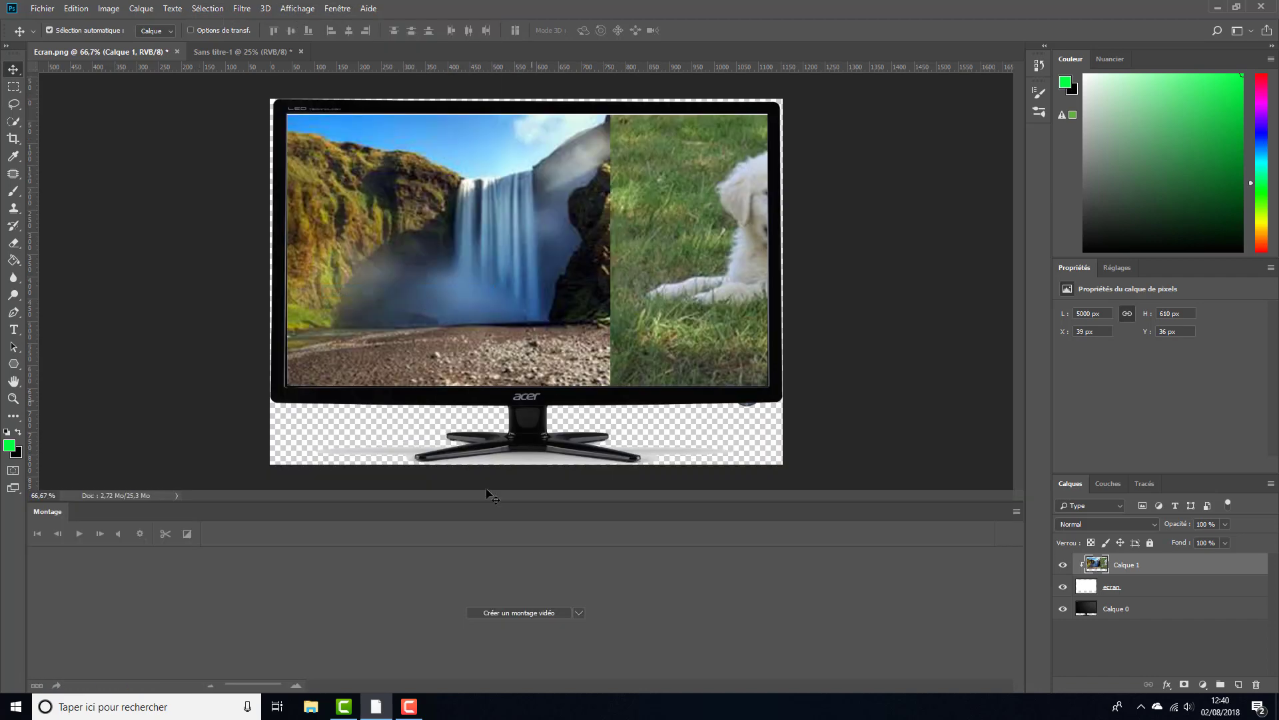
pyautogui.click(578, 613)
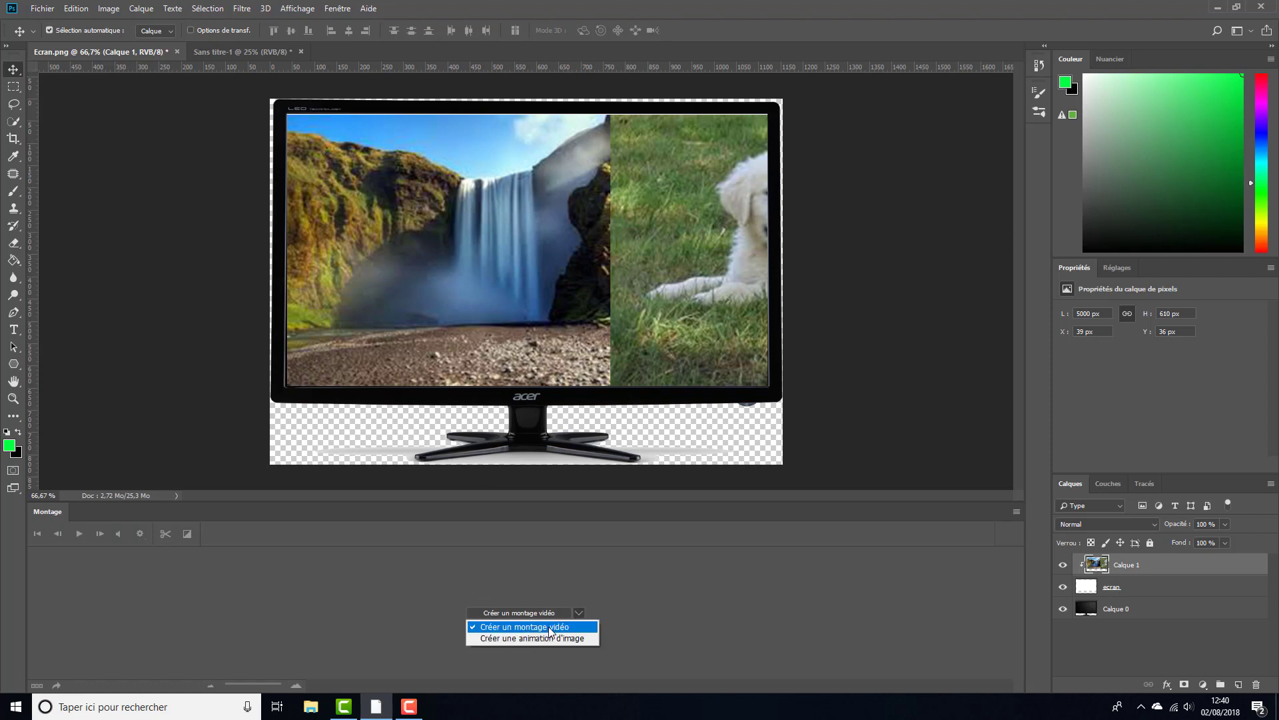
pyautogui.click(614, 626)
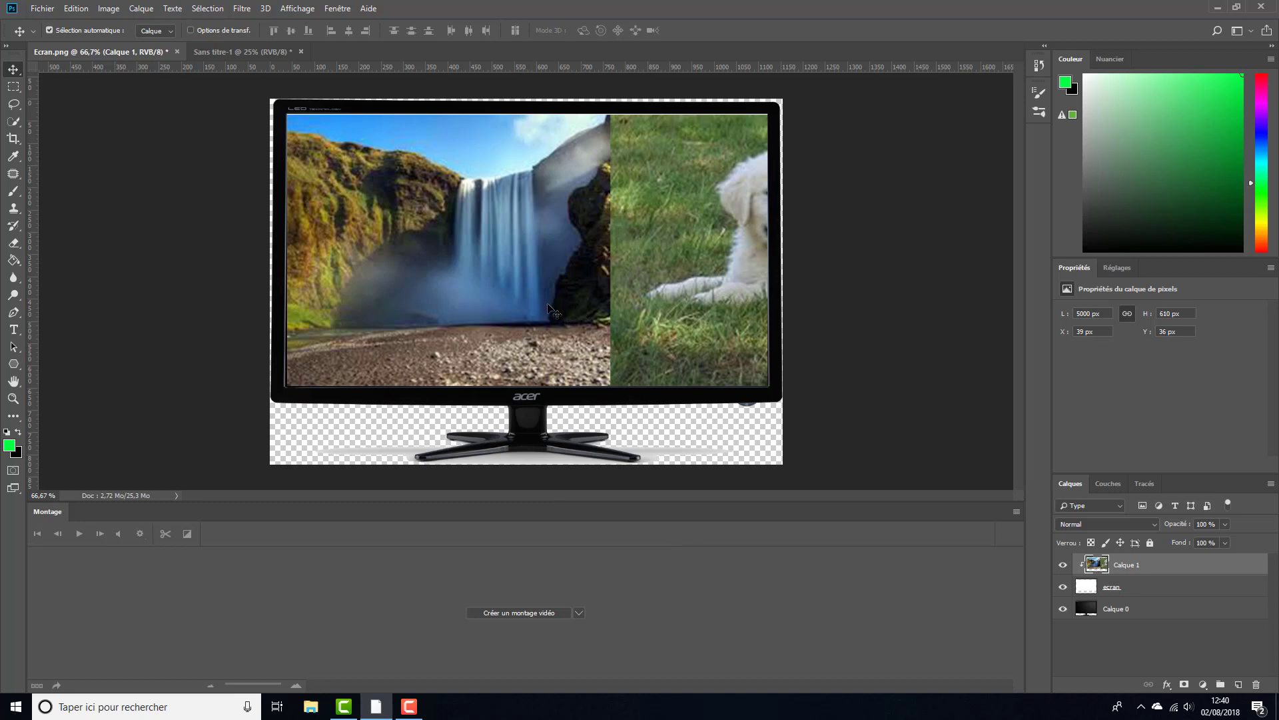
# Try sliding the image strip left past the dog image and back to the waterfall
pyautogui.moveTo(584, 297); pyautogui.dragTo(514, 295)
pyautogui.moveTo(679, 298); pyautogui.dragTo(583, 293)
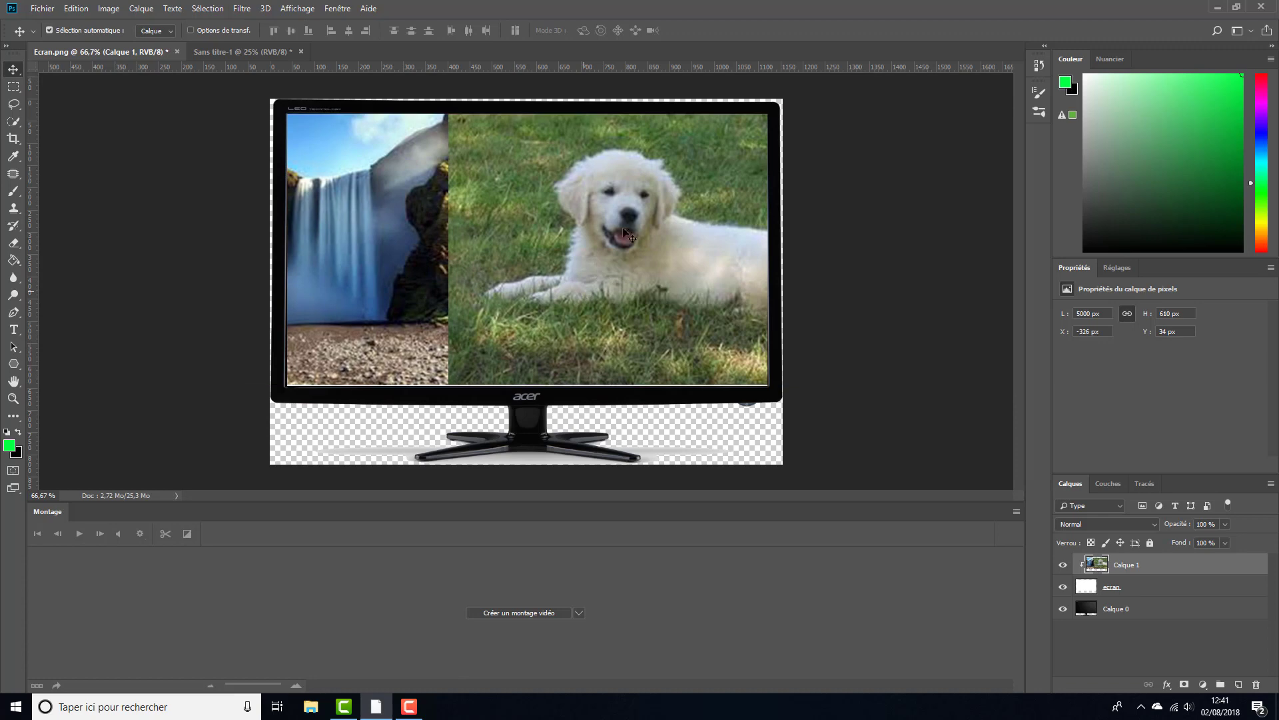
pyautogui.moveTo(698, 269); pyautogui.dragTo(542, 270)
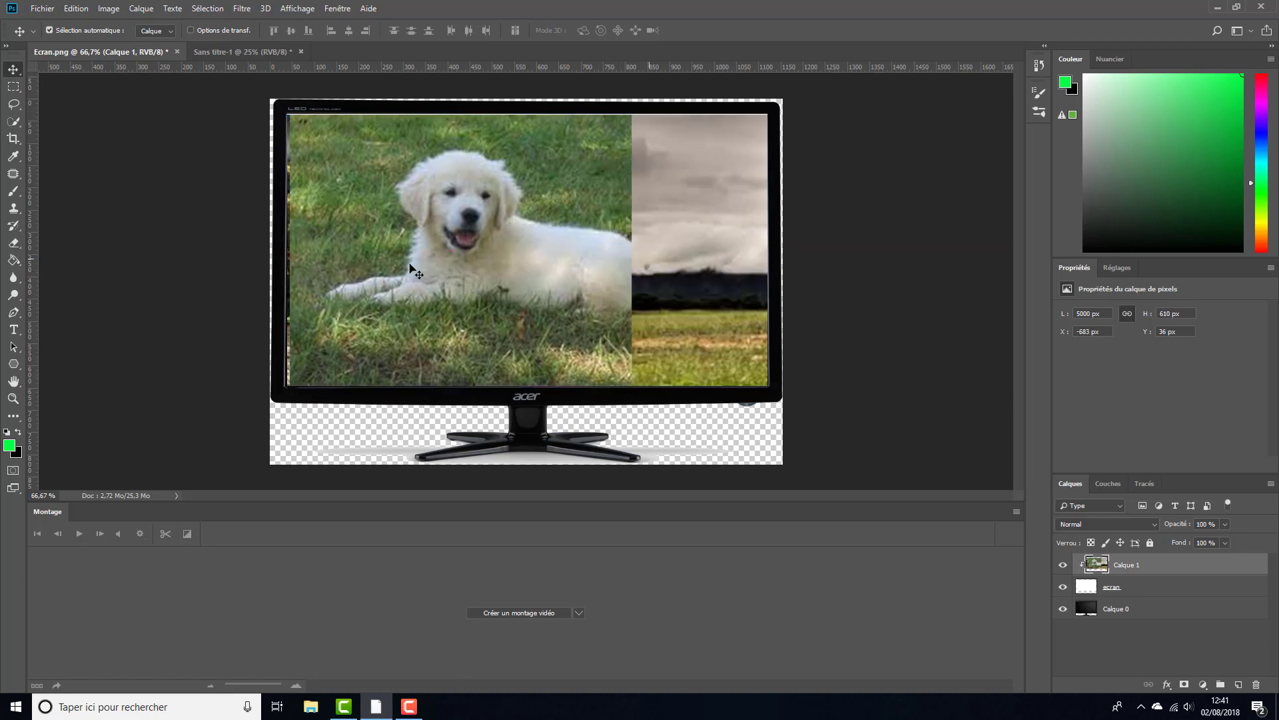
pyautogui.moveTo(288, 281); pyautogui.dragTo(697, 272)
pyautogui.moveTo(476, 267); pyautogui.dragTo(359, 269)
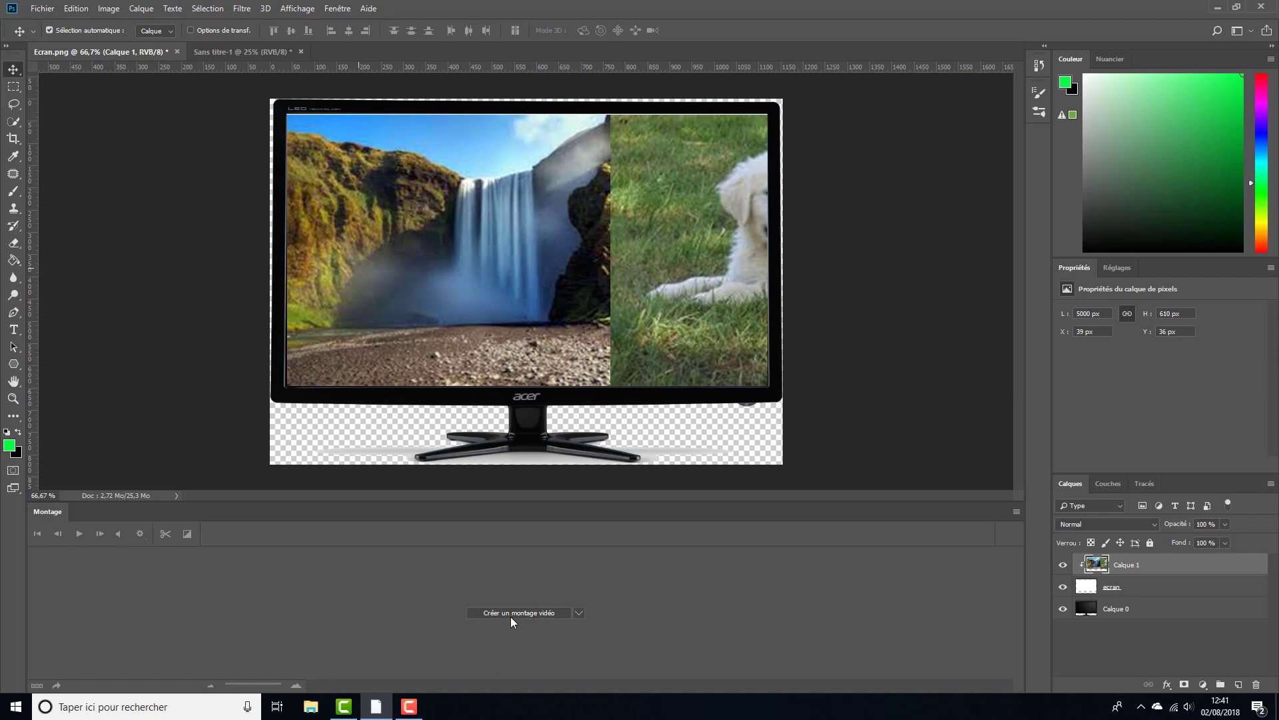
# Start a Position animation on Calque 1 in a new video timeline and advance the playhead to 0:00:04:29
pyautogui.click(530, 613)
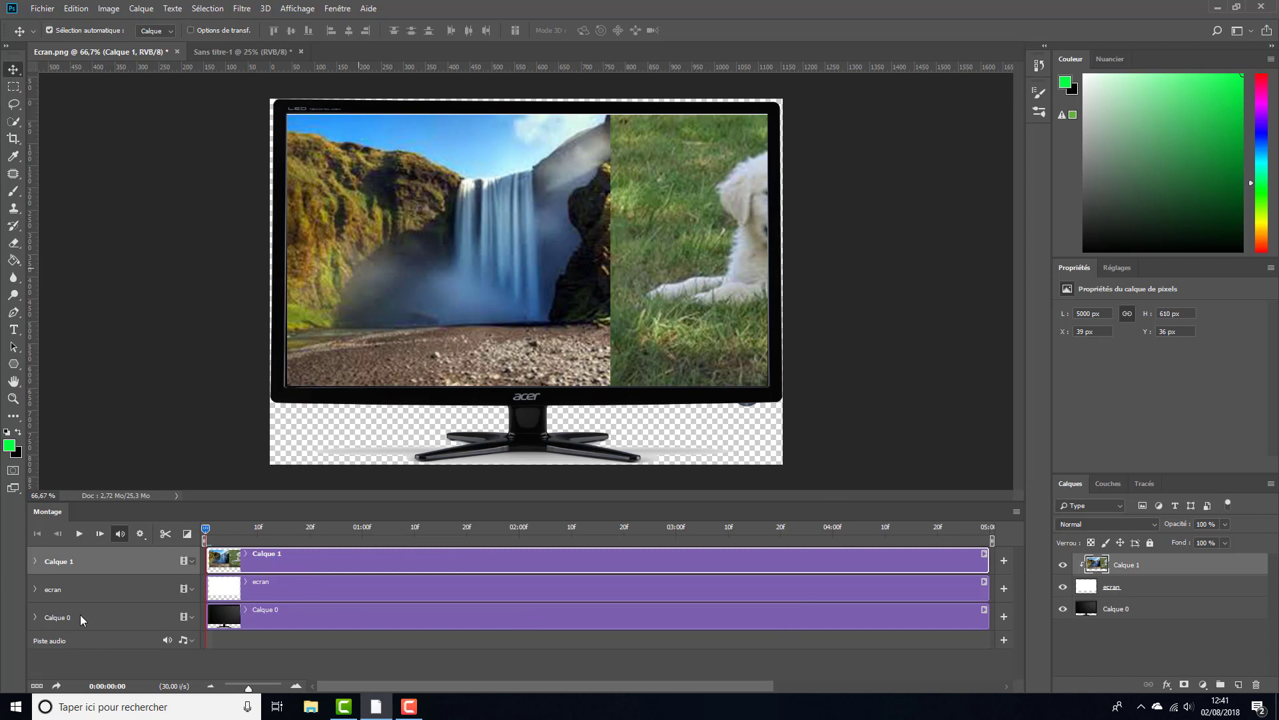
pyautogui.click(34, 562)
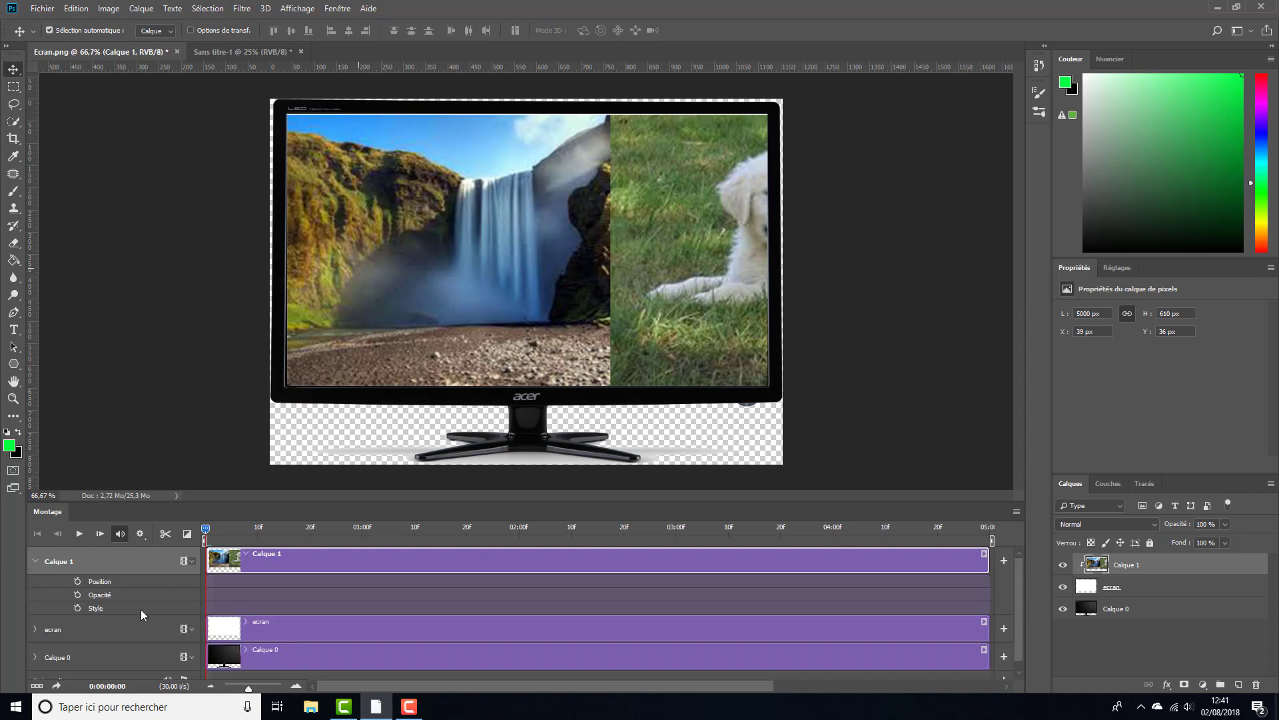
pyautogui.click(78, 582)
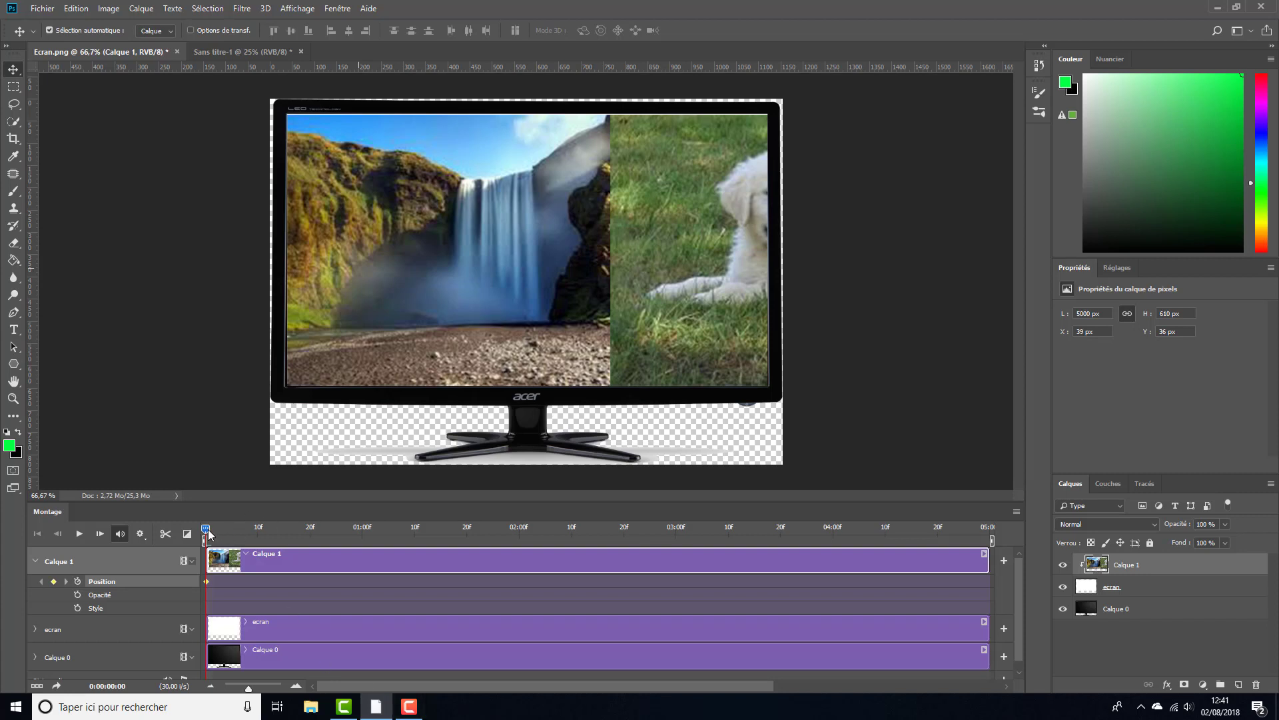
pyautogui.moveTo(210, 528); pyautogui.dragTo(609, 532)
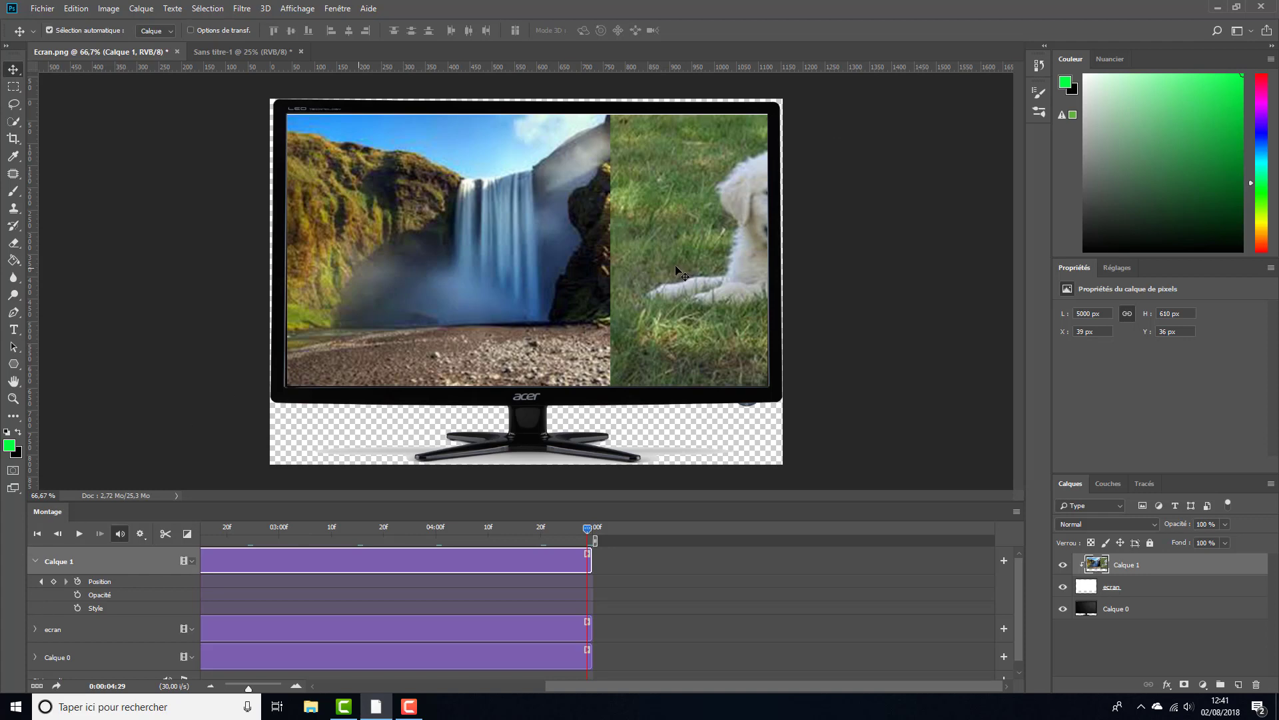
# Try ending the animation with the strip at X -3879 px and its Position keyframe shifted to the clip's end
pyautogui.moveTo(676, 265); pyautogui.dragTo(68, 366)
pyautogui.moveTo(600, 323); pyautogui.dragTo(399, 326)
pyautogui.moveTo(526, 331); pyautogui.dragTo(633, 336)
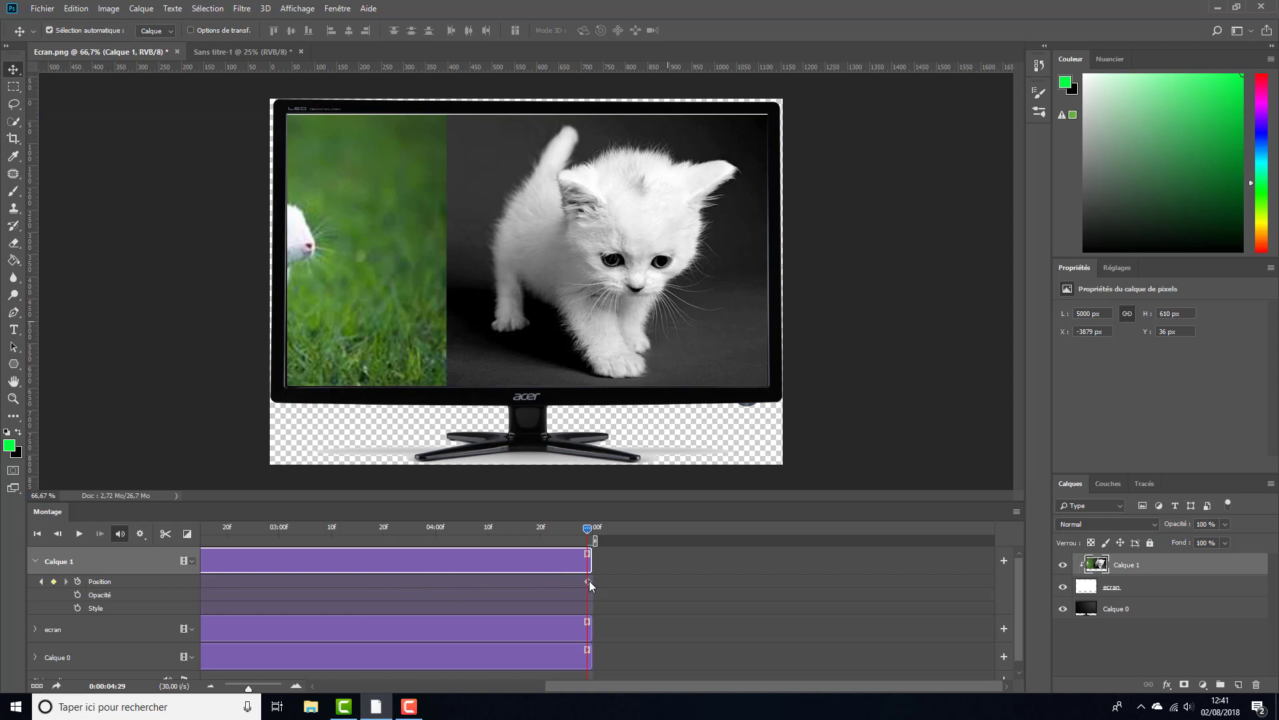
pyautogui.moveTo(590, 581); pyautogui.dragTo(591, 583)
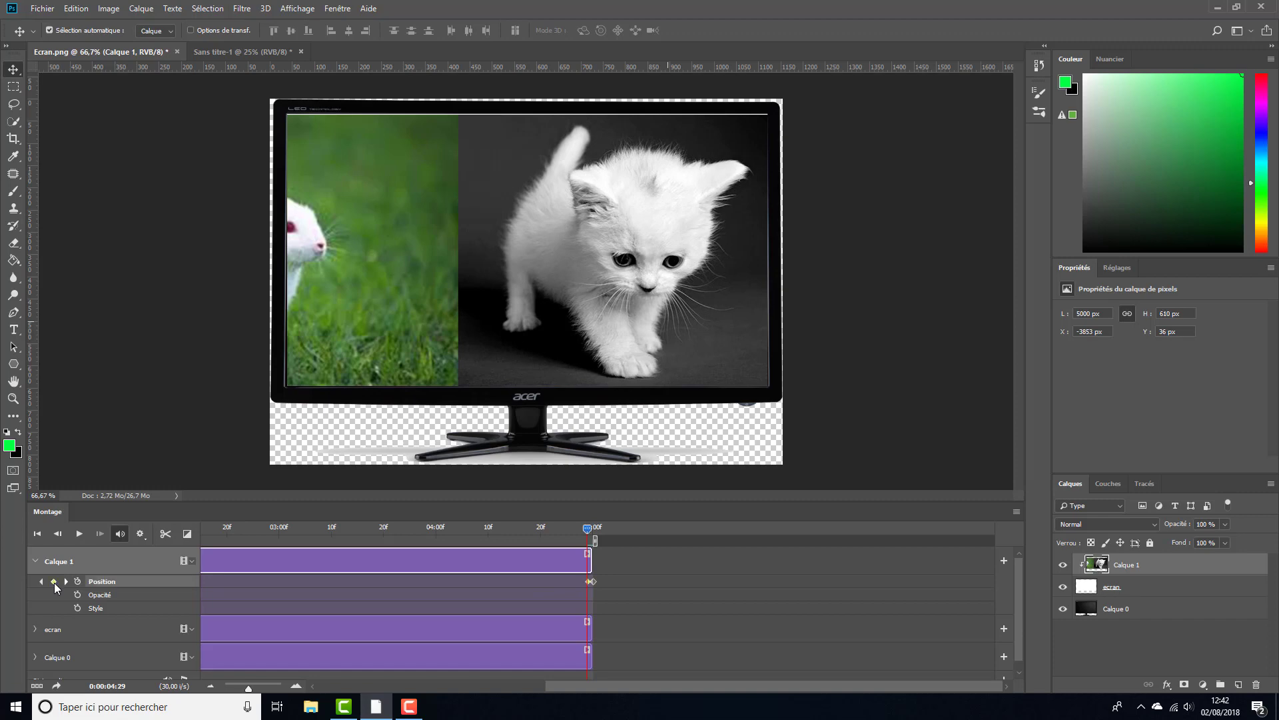
# Delete the Position keyframes near the end of Calque 1
pyautogui.rightClick(597, 586)
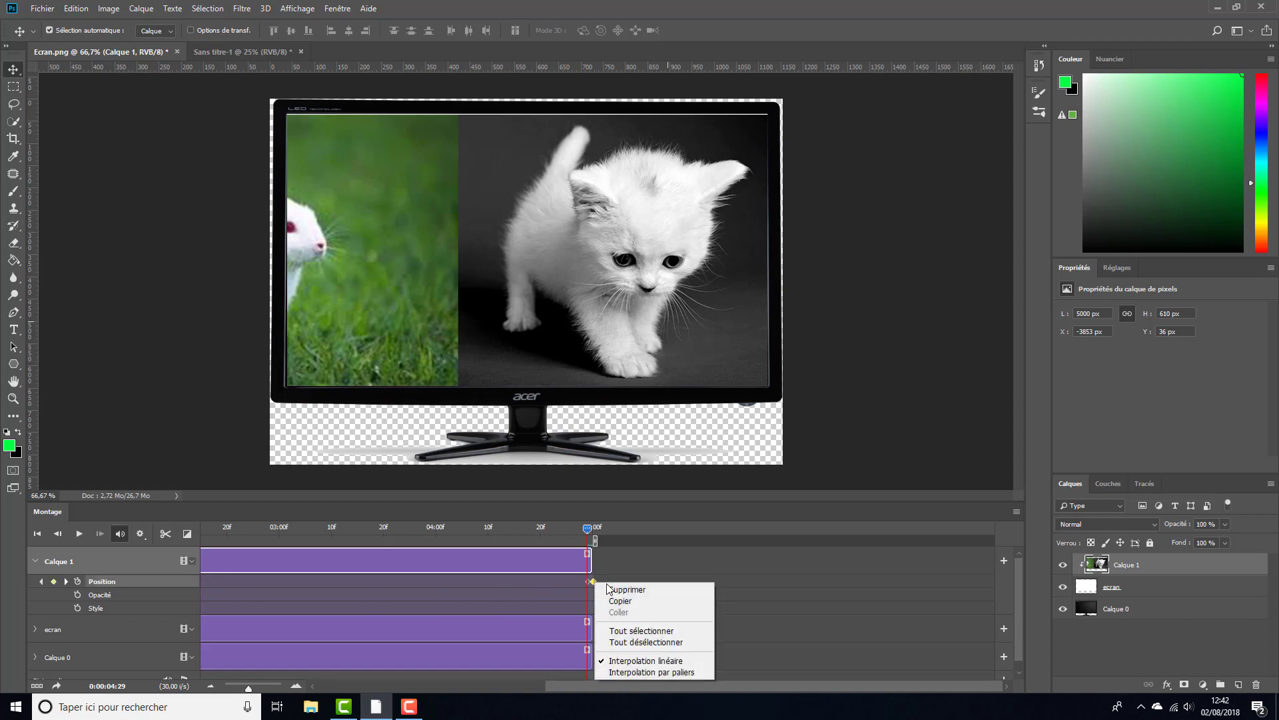
pyautogui.click(630, 590)
pyautogui.click(53, 581)
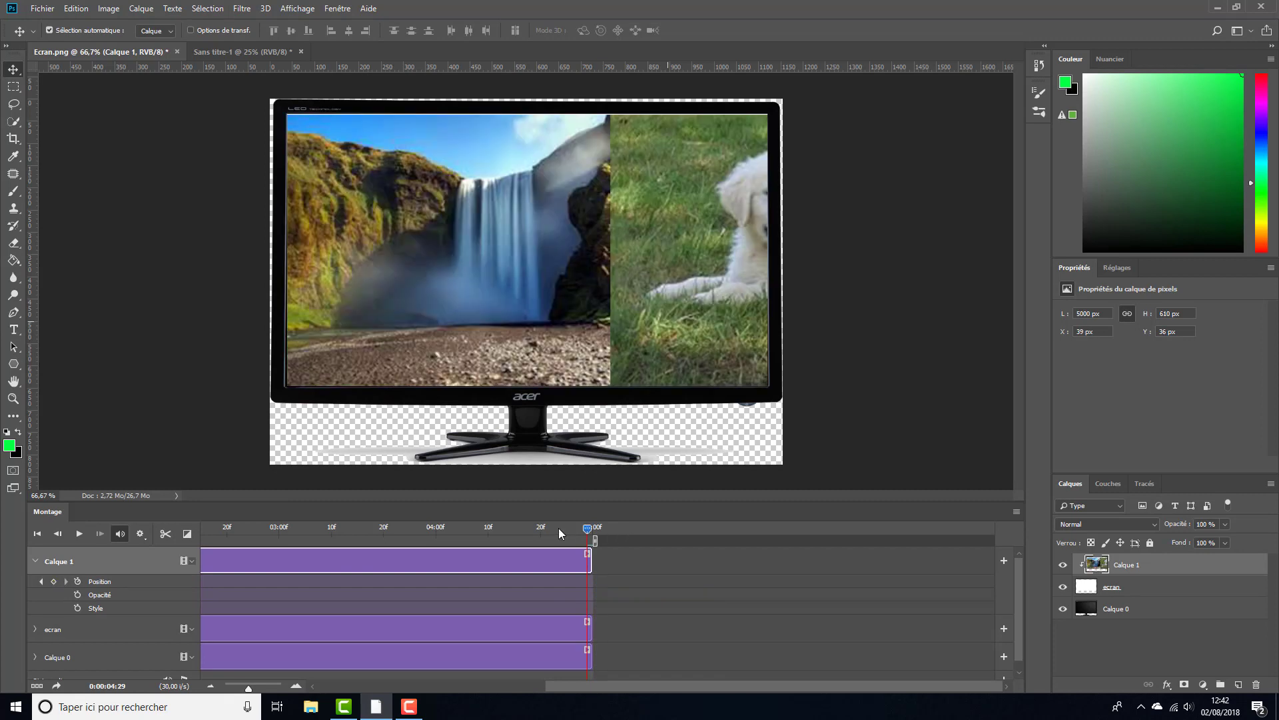
# At 0:00:04:29, slide the strip left to X -3879 px and shift its Position keyframe to the end of the clip
pyautogui.moveTo(588, 528)
pyautogui.mouseDown()
pyautogui.moveTo(448, 530)
pyautogui.moveTo(588, 530)
pyautogui.mouseUp()
pyautogui.moveTo(800, 310); pyautogui.dragTo(47, 320)
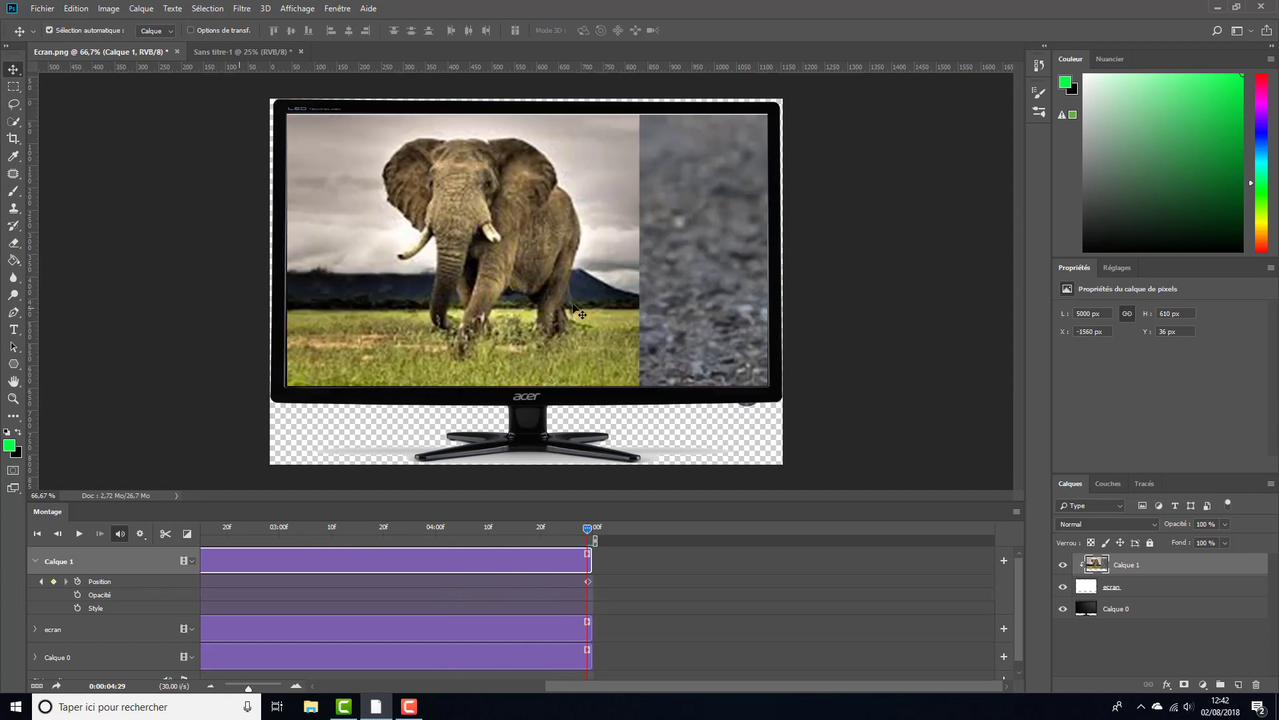
pyautogui.moveTo(953, 320); pyautogui.dragTo(247, 328)
pyautogui.moveTo(587, 328); pyautogui.dragTo(443, 323)
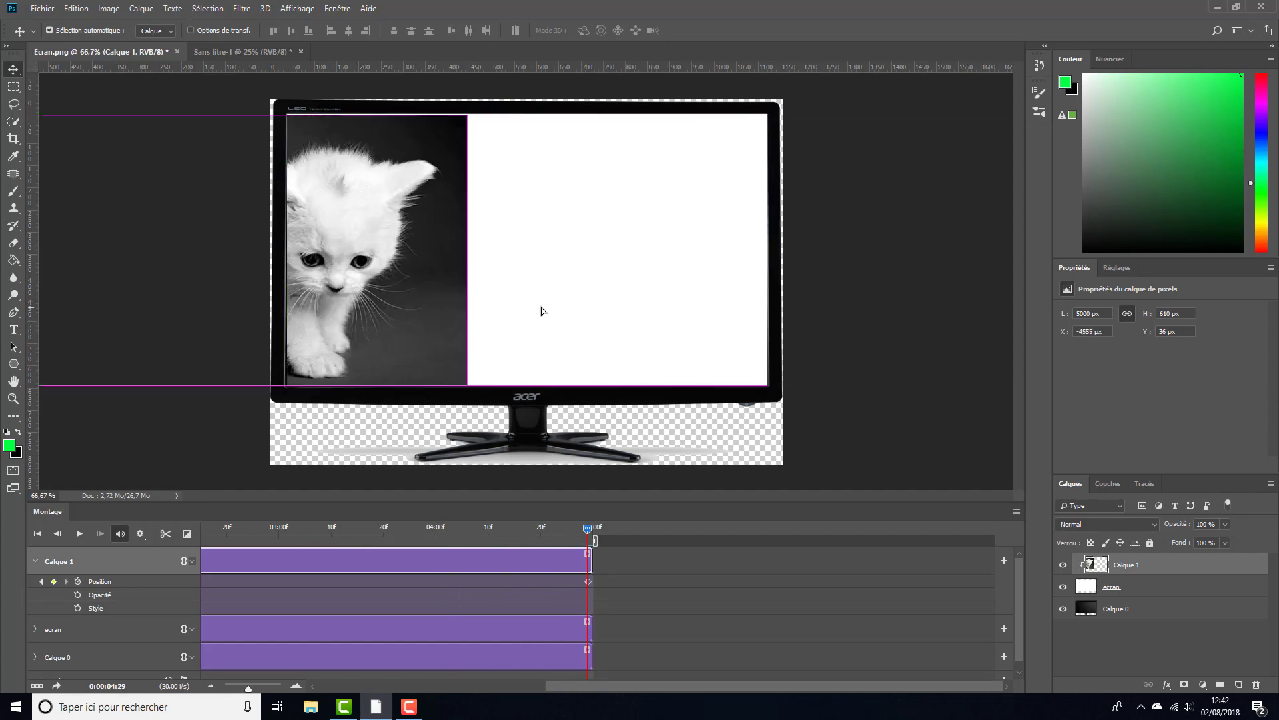
pyautogui.moveTo(540, 309); pyautogui.dragTo(680, 311)
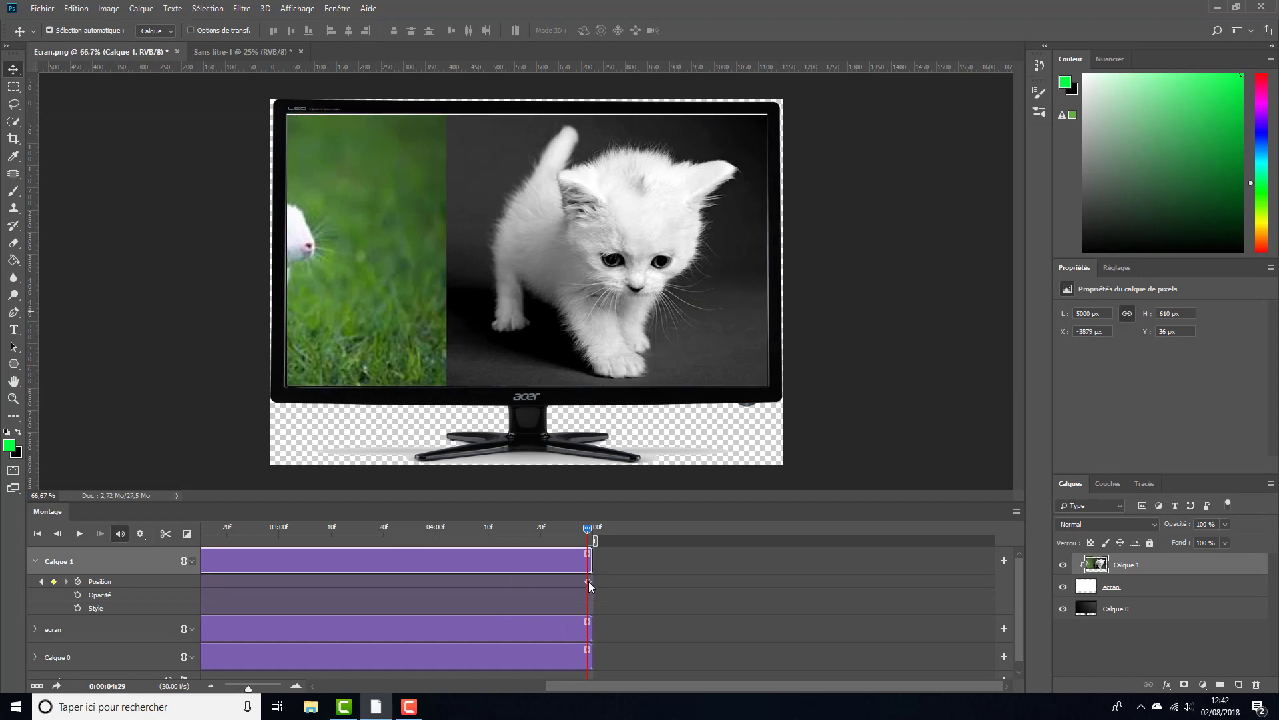
pyautogui.moveTo(589, 581); pyautogui.dragTo(593, 582)
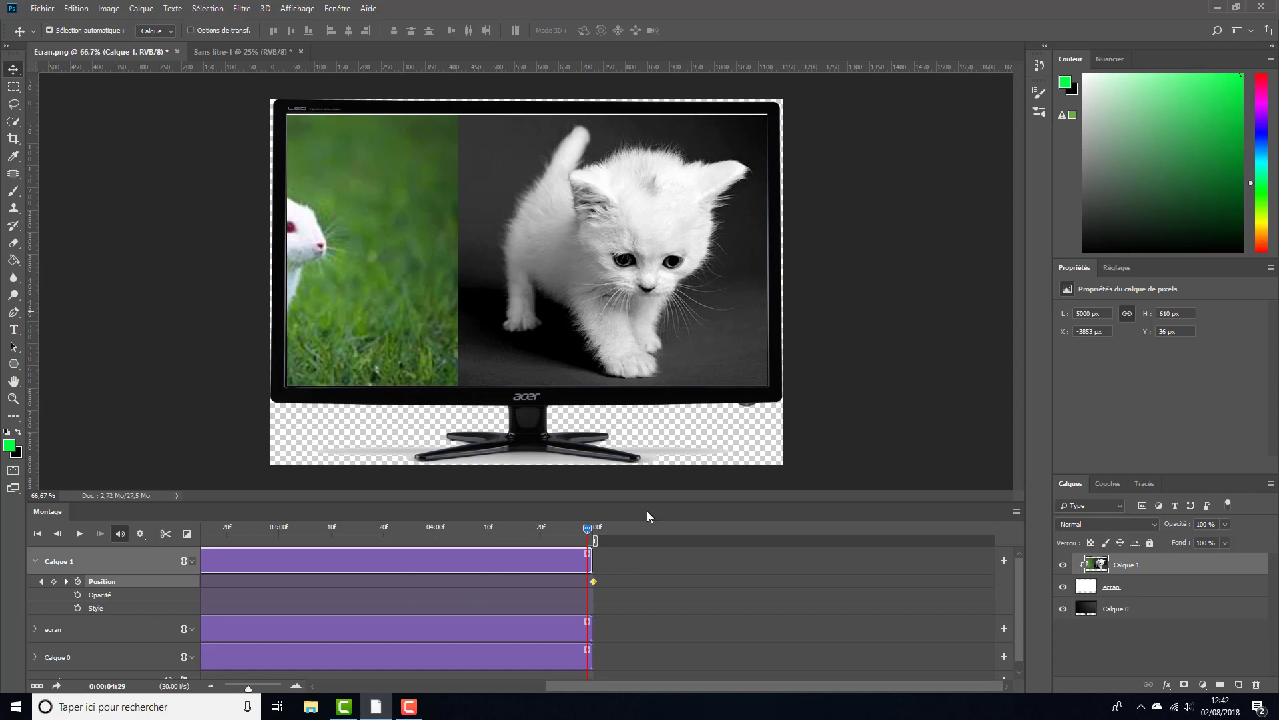
# Play the animation from the start, check the Lire en boucle option, and play it again
pyautogui.moveTo(590, 530); pyautogui.dragTo(1, 555)
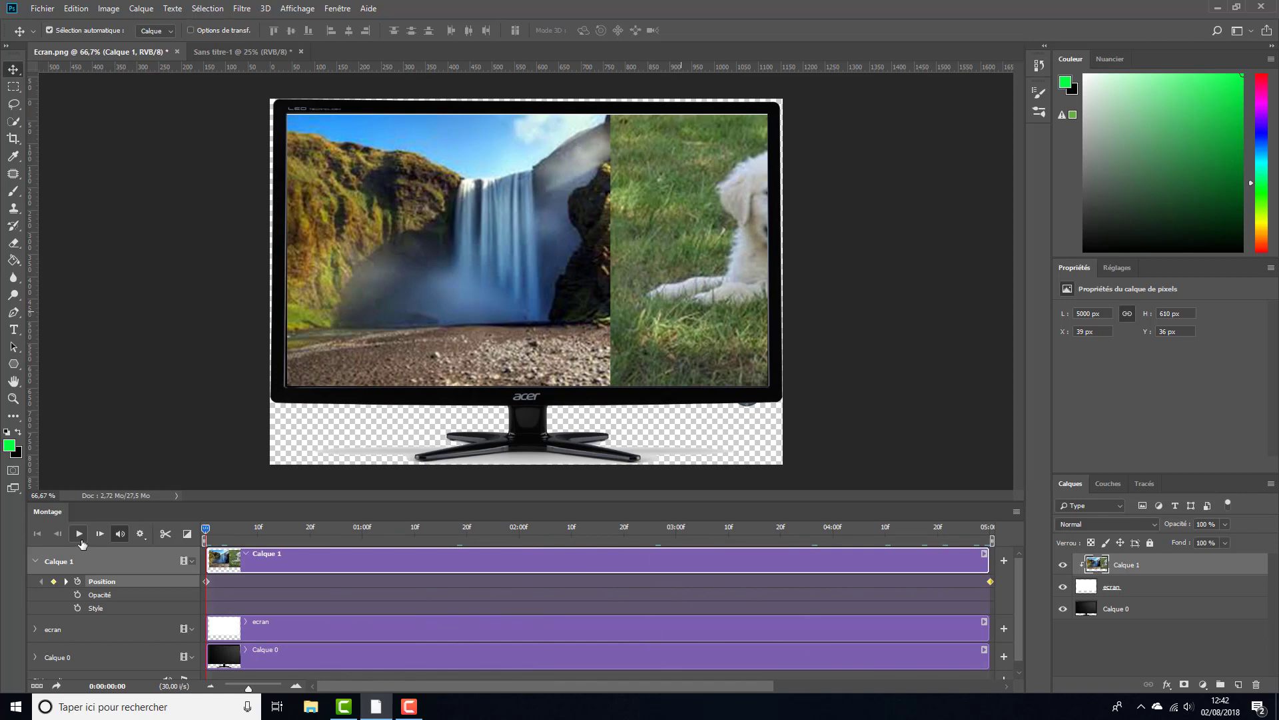
pyautogui.click(80, 536)
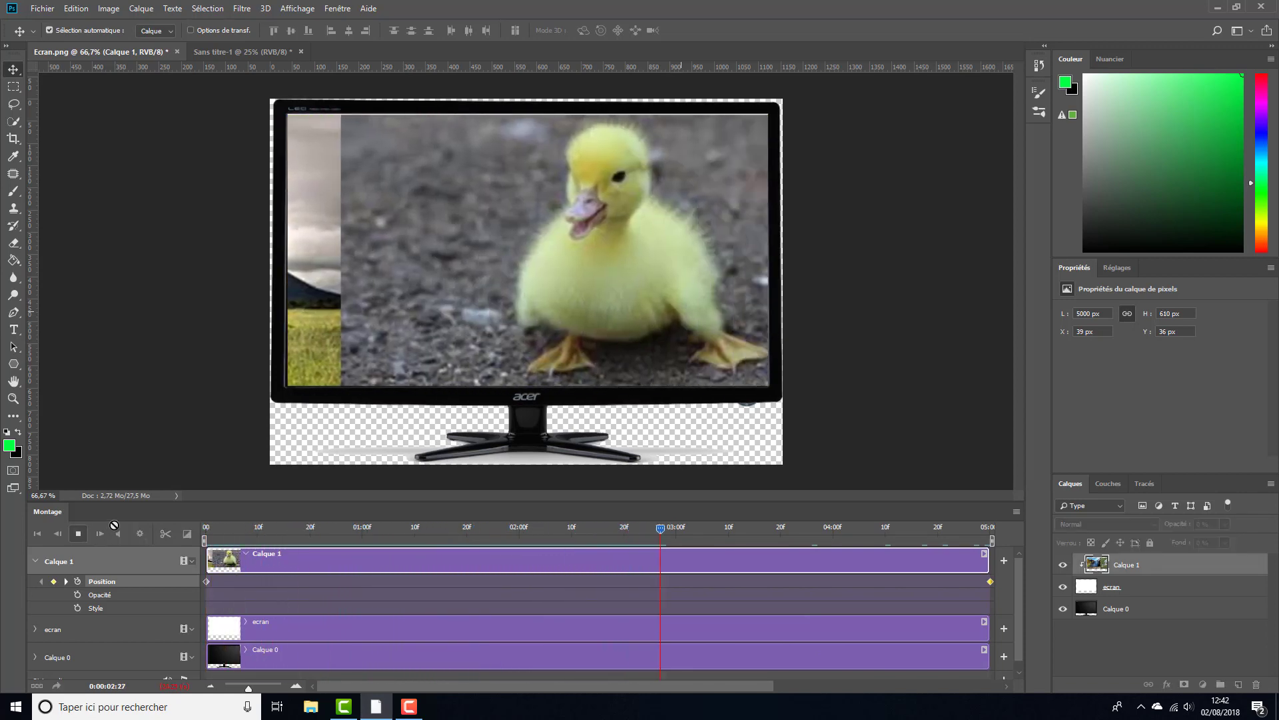
pyautogui.click(80, 539)
pyautogui.click(138, 535)
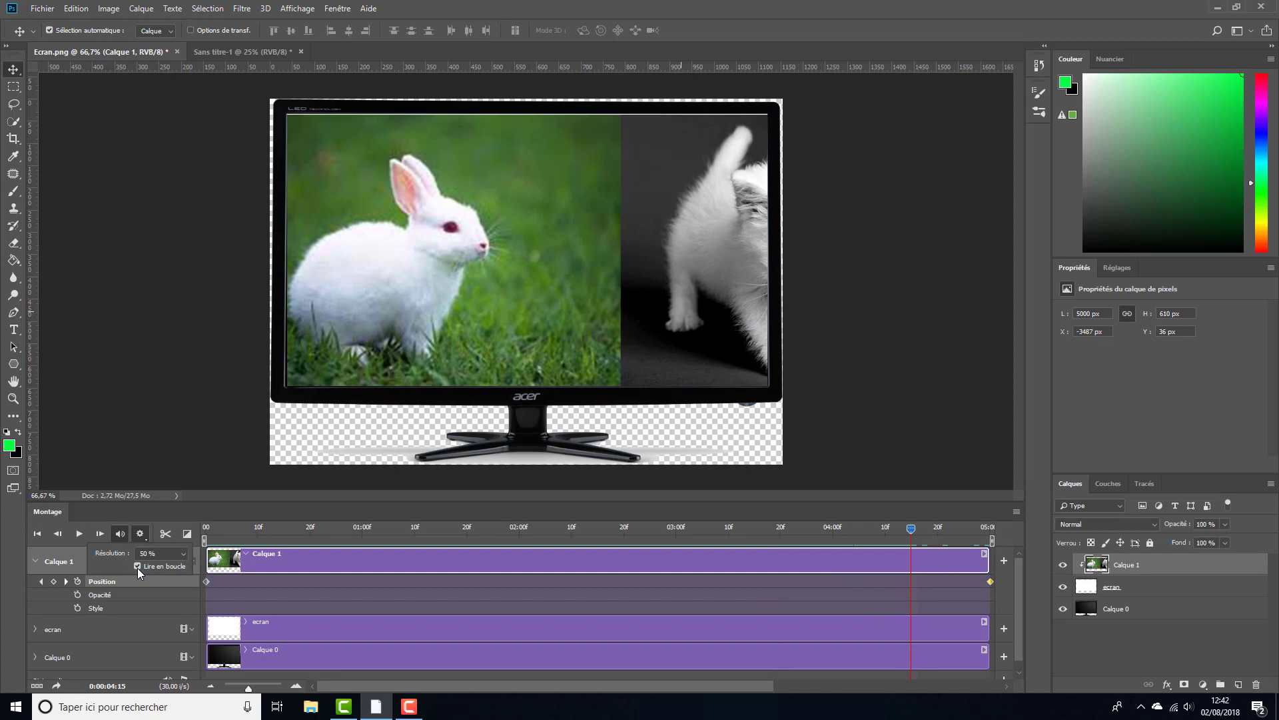
pyautogui.click(78, 533)
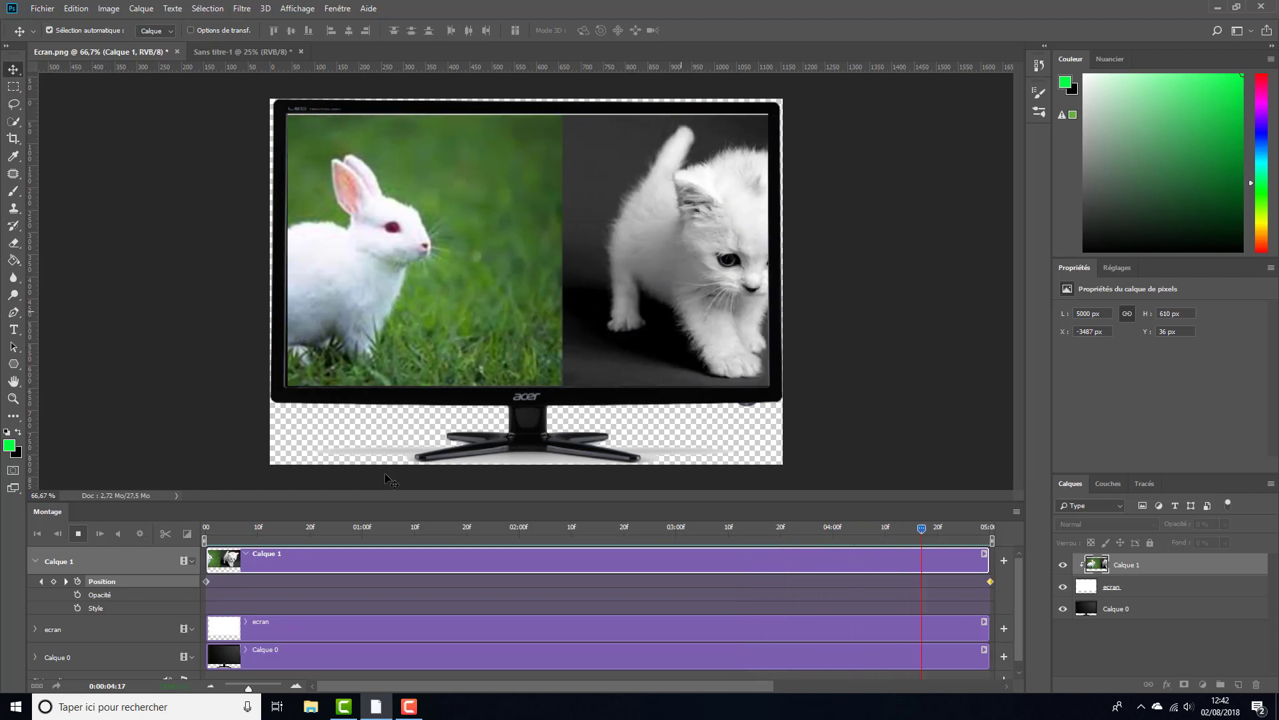
pyautogui.click(98, 539)
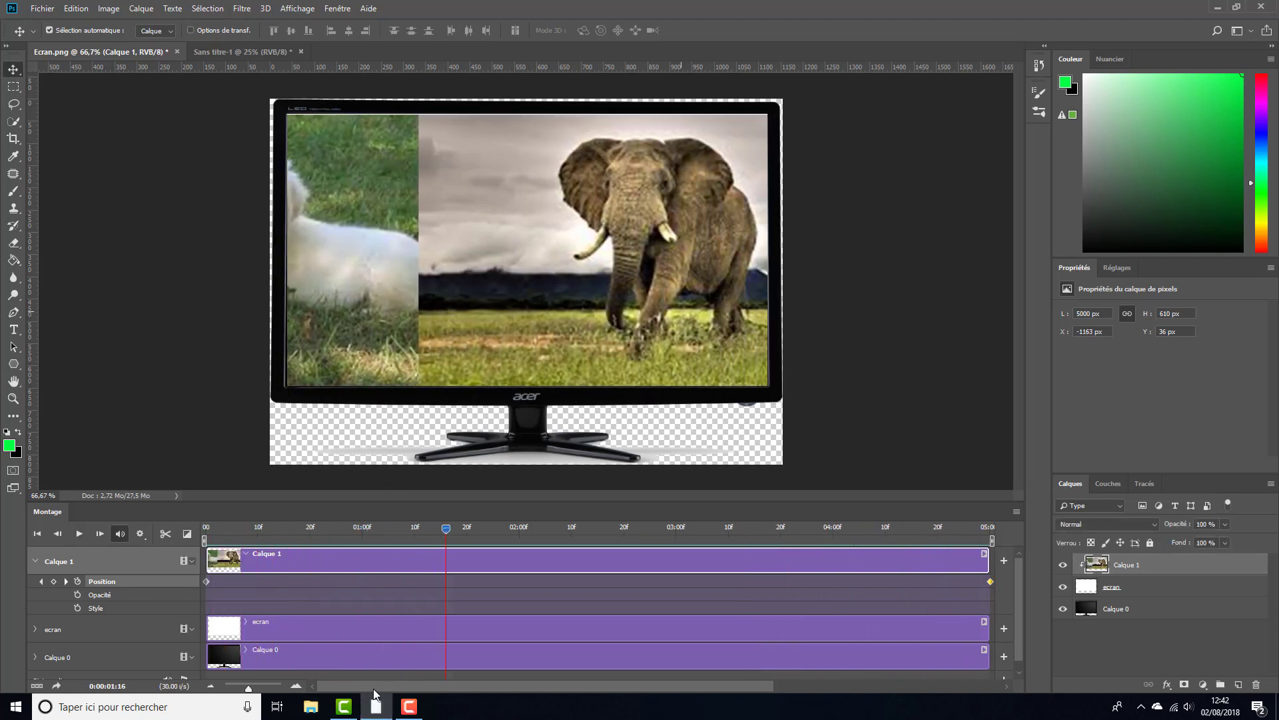
# Extend the Calque 1, ecran and Calque 0 clips in the timeline to about 07:10f
pyautogui.moveTo(374, 689); pyautogui.dragTo(597, 686)
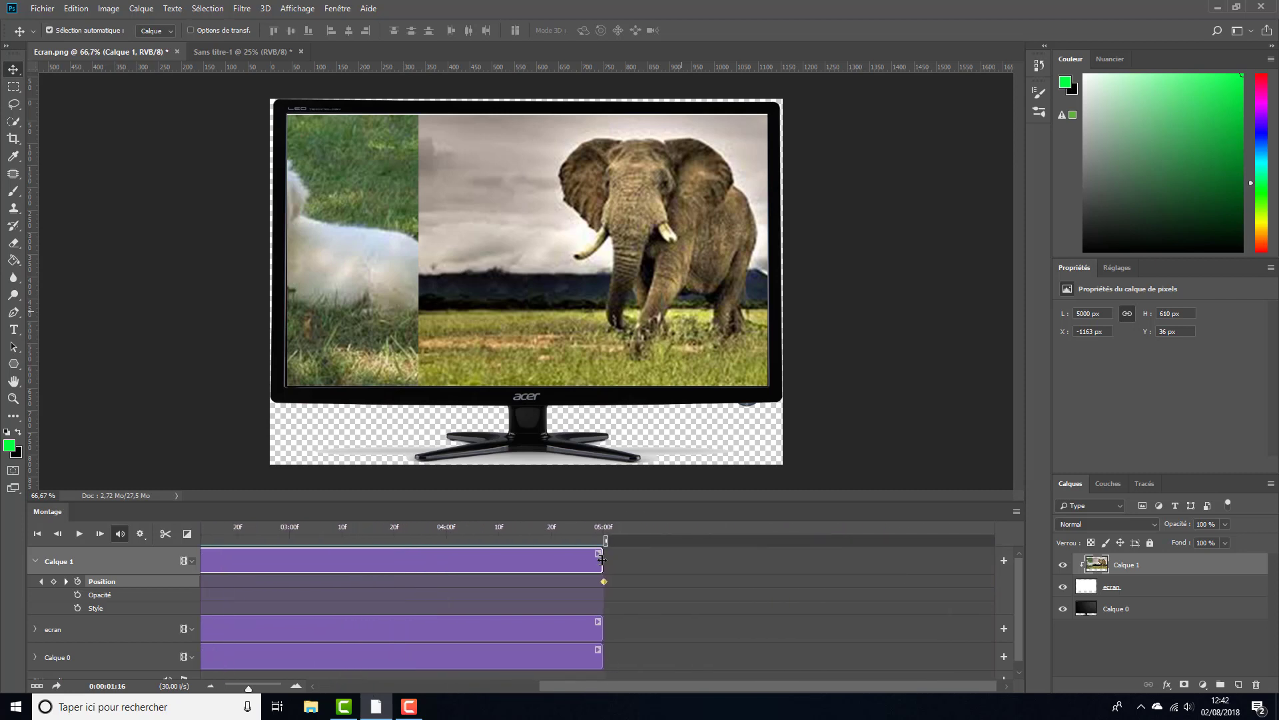
pyautogui.moveTo(601, 560); pyautogui.dragTo(958, 560)
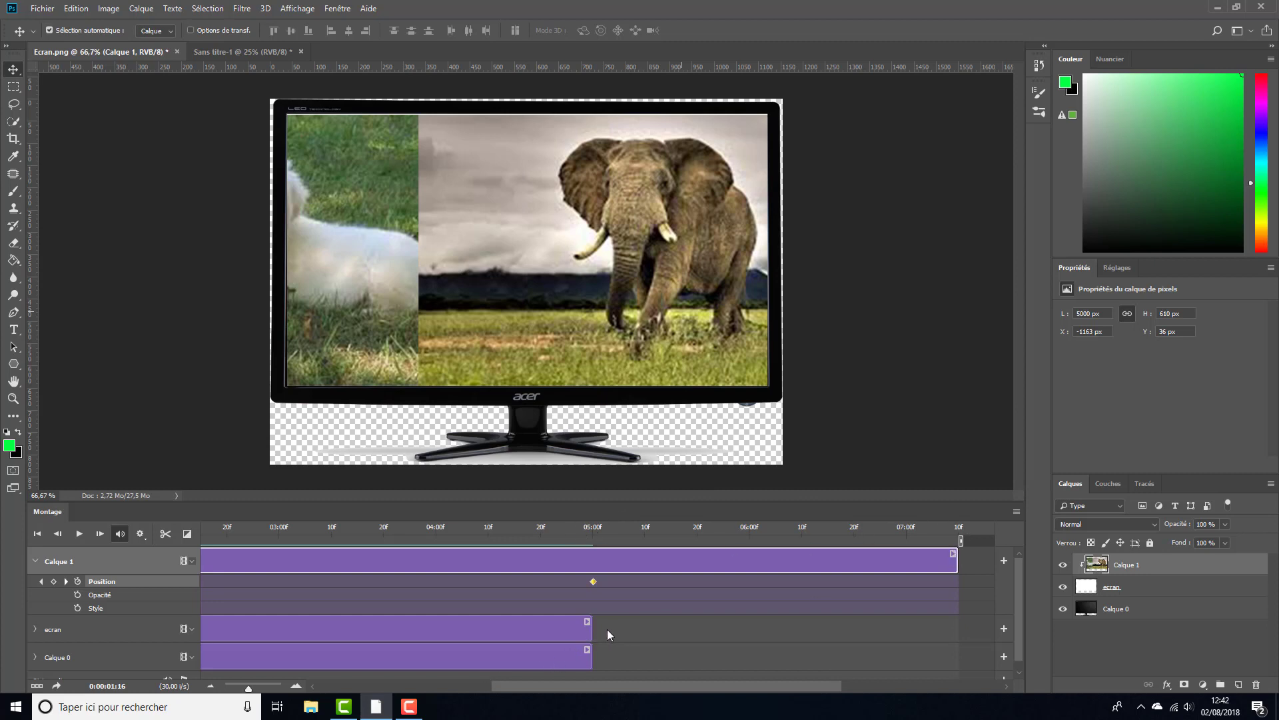
pyautogui.click(562, 637)
pyautogui.keyDown('shift'); pyautogui.click(564, 656); pyautogui.keyUp('shift')
pyautogui.moveTo(590, 657); pyautogui.dragTo(980, 630)
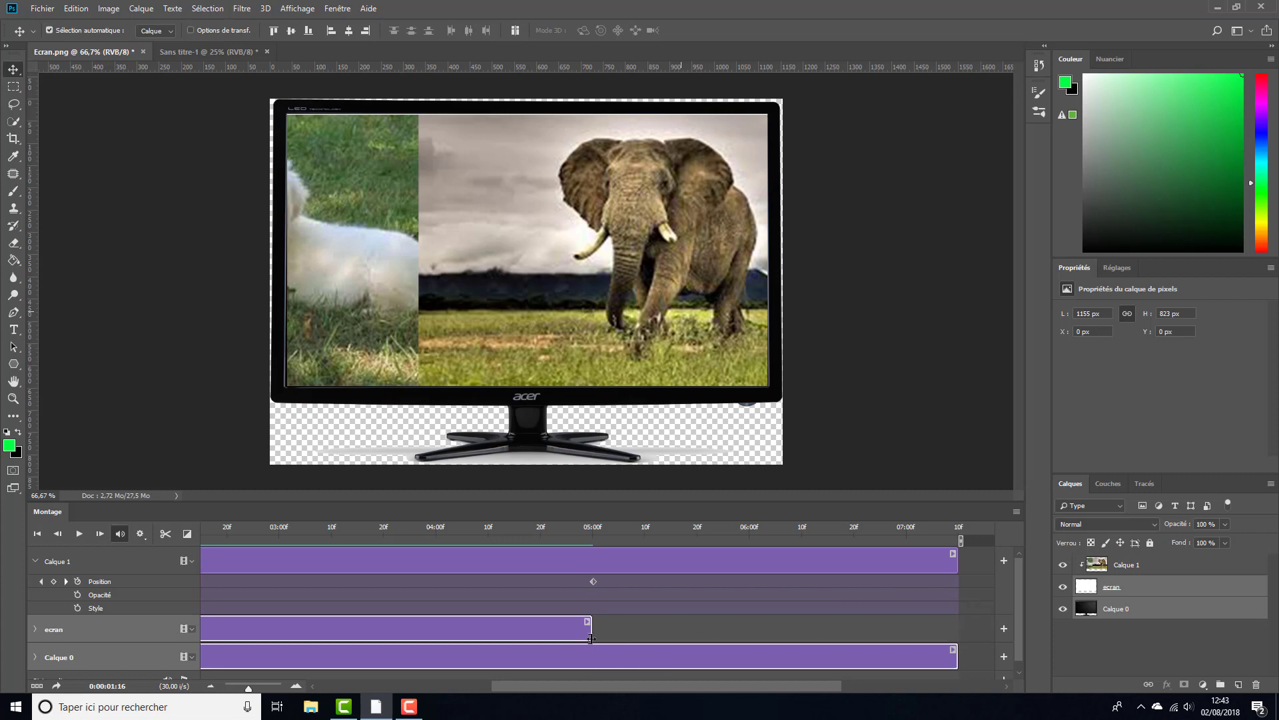
pyautogui.moveTo(597, 637); pyautogui.dragTo(959, 630)
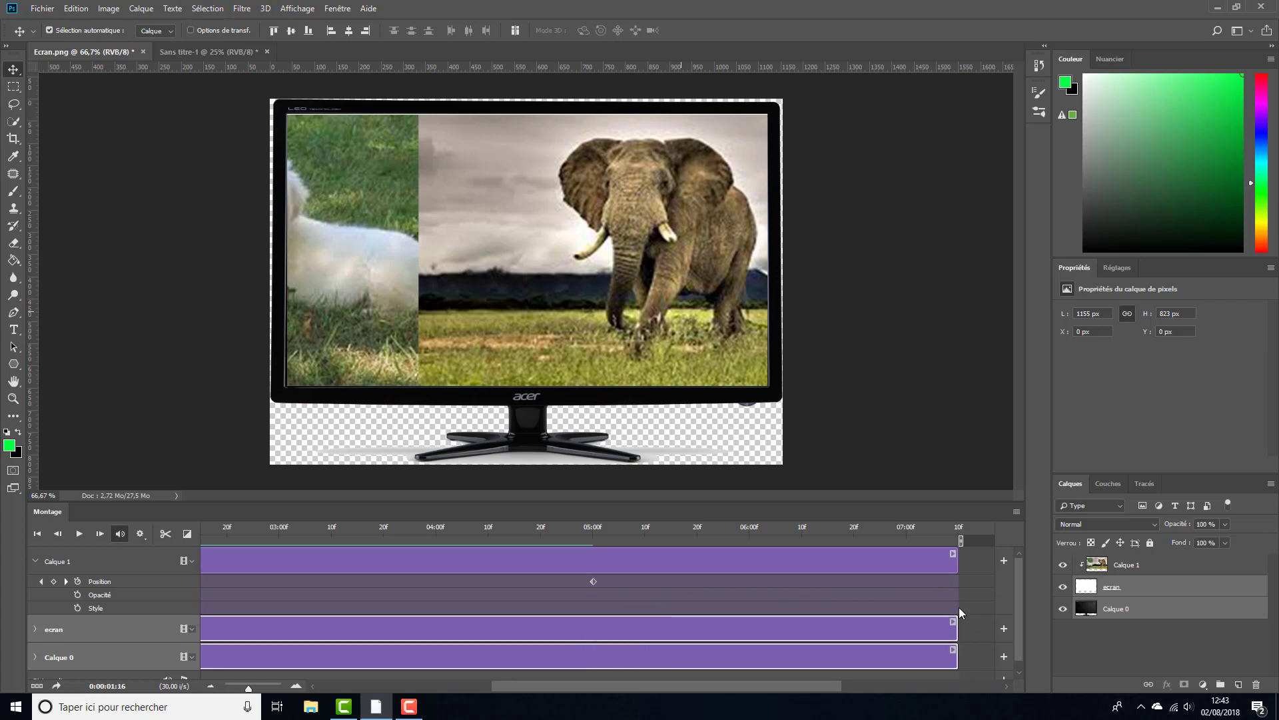
# At 0:00:07:09, slide the Calque 1 strip far right to bring its first image, the waterfall, back onto the display
pyautogui.click(954, 530)
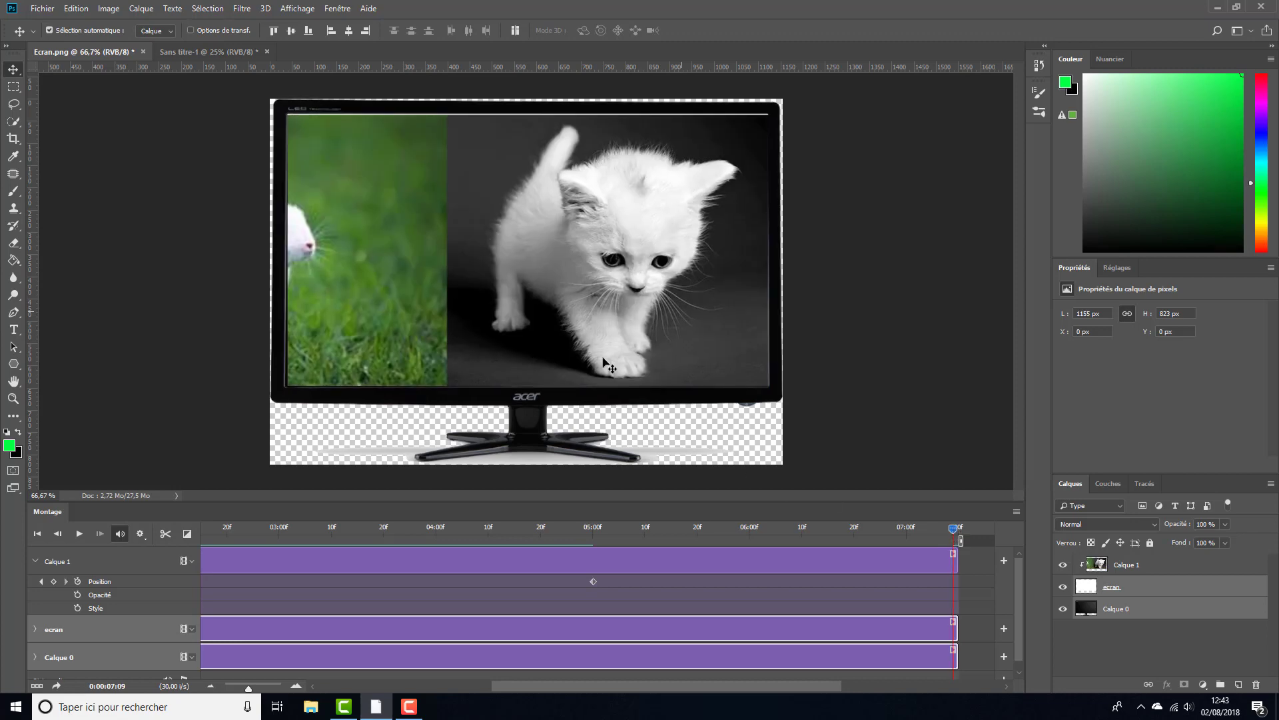
pyautogui.moveTo(544, 291); pyautogui.dragTo(711, 291)
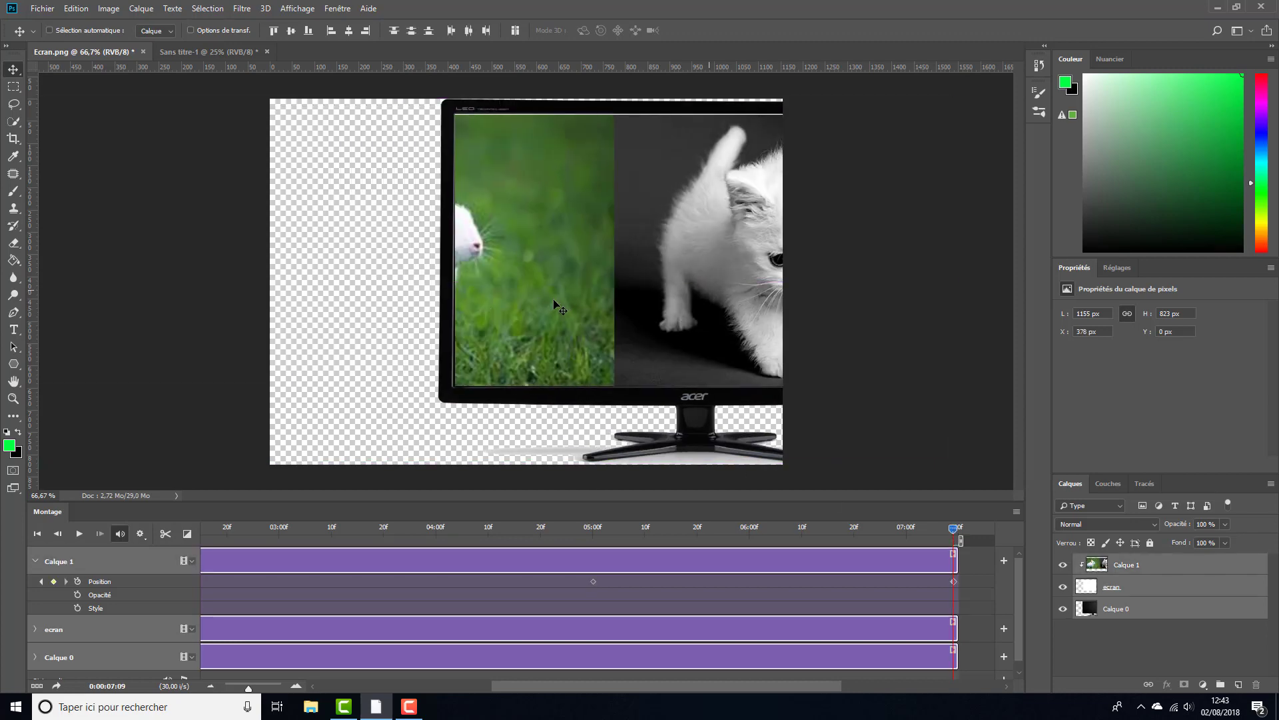
pyautogui.hotkey('ctrl', 'z')
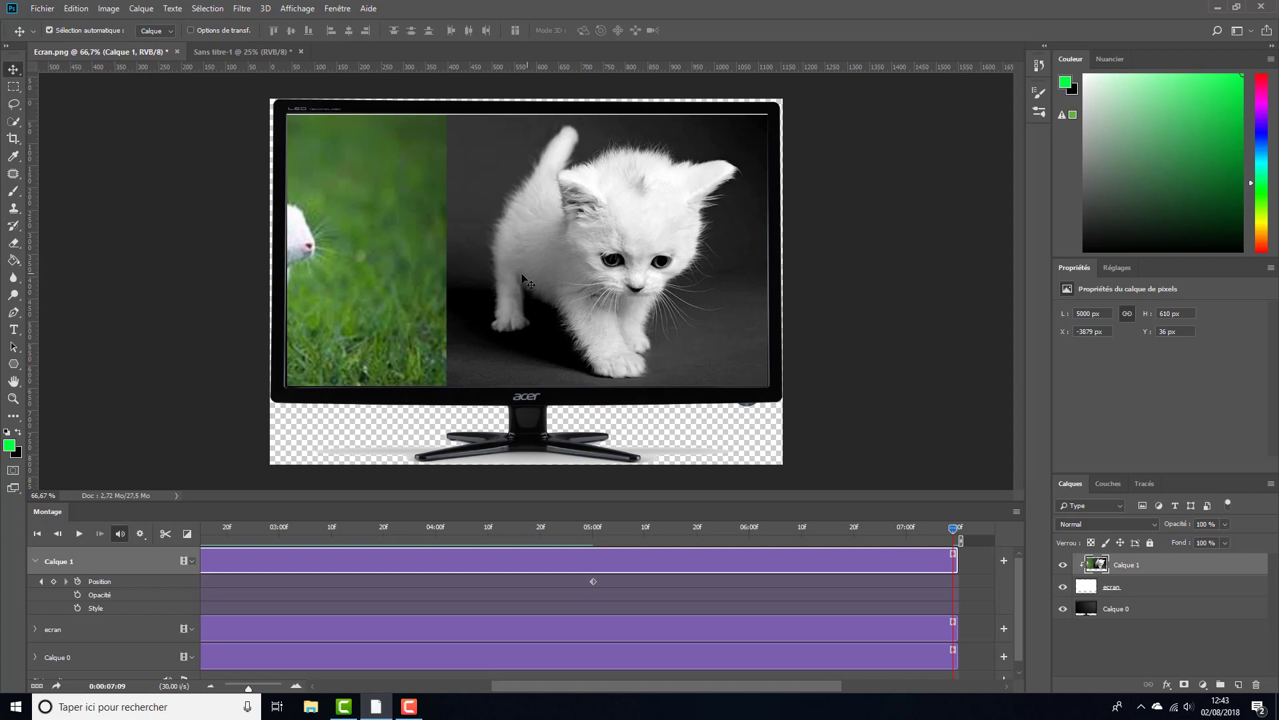
pyautogui.moveTo(503, 284); pyautogui.dragTo(740, 290)
pyautogui.moveTo(520, 284); pyautogui.dragTo(678, 294)
pyautogui.moveTo(460, 283); pyautogui.dragTo(848, 291)
pyautogui.moveTo(552, 277); pyautogui.dragTo(1013, 293)
pyautogui.moveTo(462, 280); pyautogui.dragTo(750, 287)
pyautogui.moveTo(422, 280); pyautogui.dragTo(486, 282)
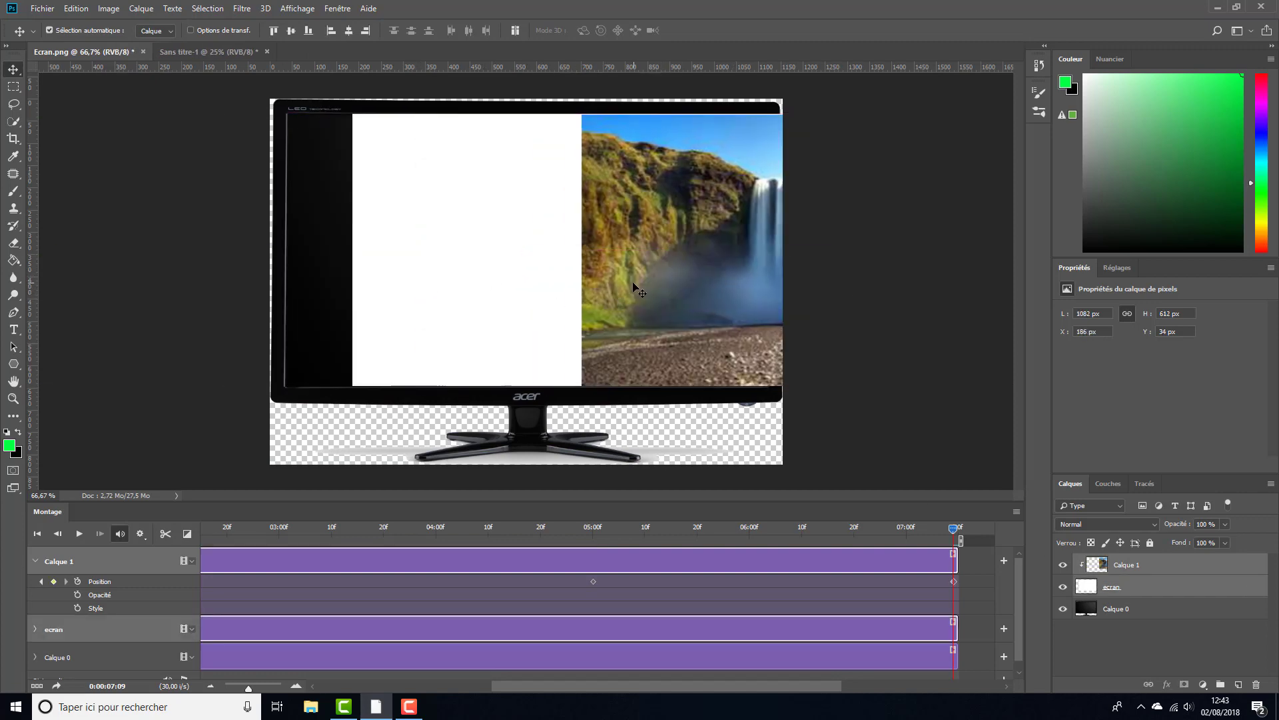
# Undo the unwanted shift of the ecran layer
pyautogui.moveTo(634, 287); pyautogui.dragTo(516, 291)
pyautogui.hotkey('ctrl', 'z')
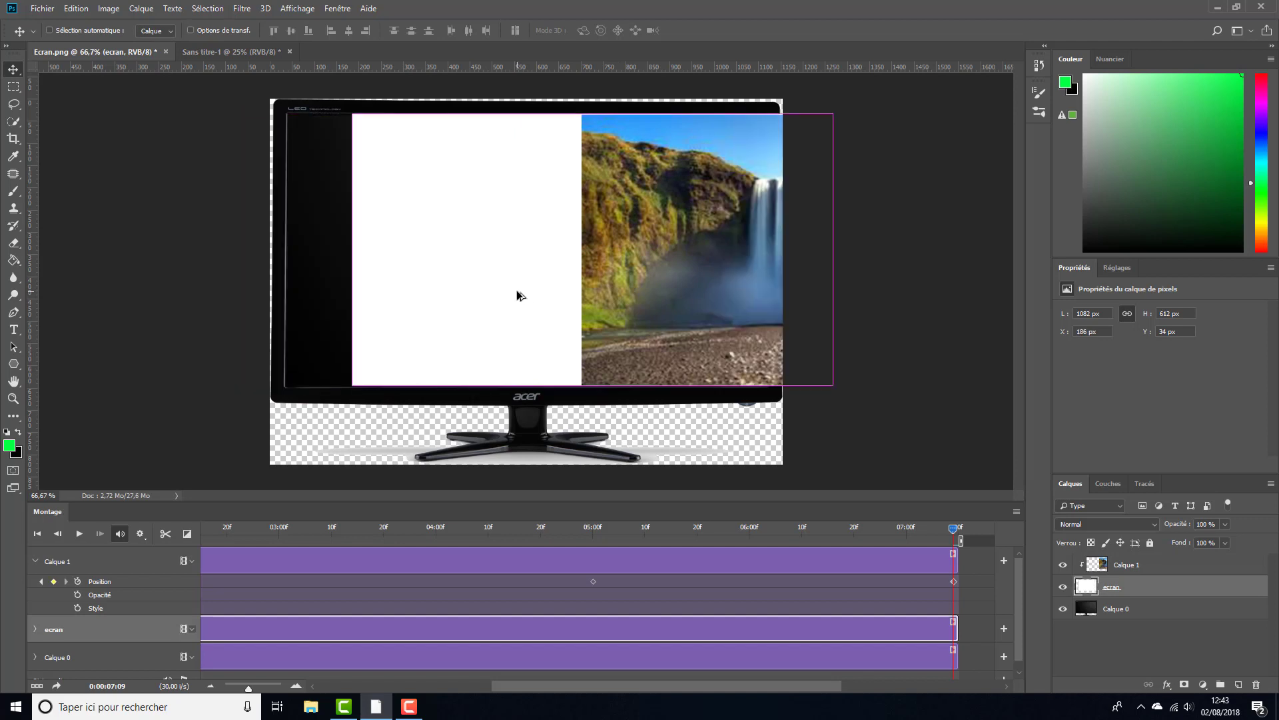
pyautogui.hotkey('ctrl', 'z')
# Align the strip's waterfall image with the display at X 39 px and shift its Position keyframe to the end of the clip
pyautogui.keyDown('ctrl'); pyautogui.click(573, 290); pyautogui.keyUp('ctrl')
pyautogui.moveTo(584, 288); pyautogui.dragTo(372, 279)
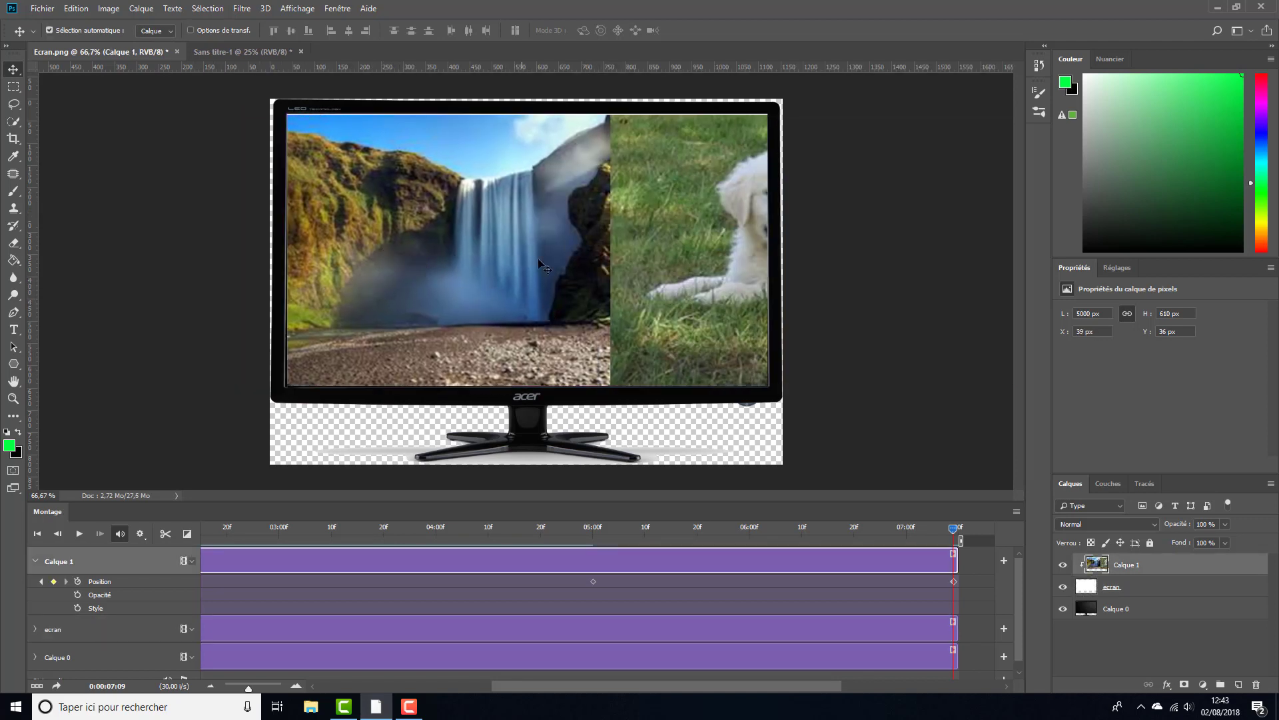
pyautogui.moveTo(954, 582); pyautogui.dragTo(959, 581)
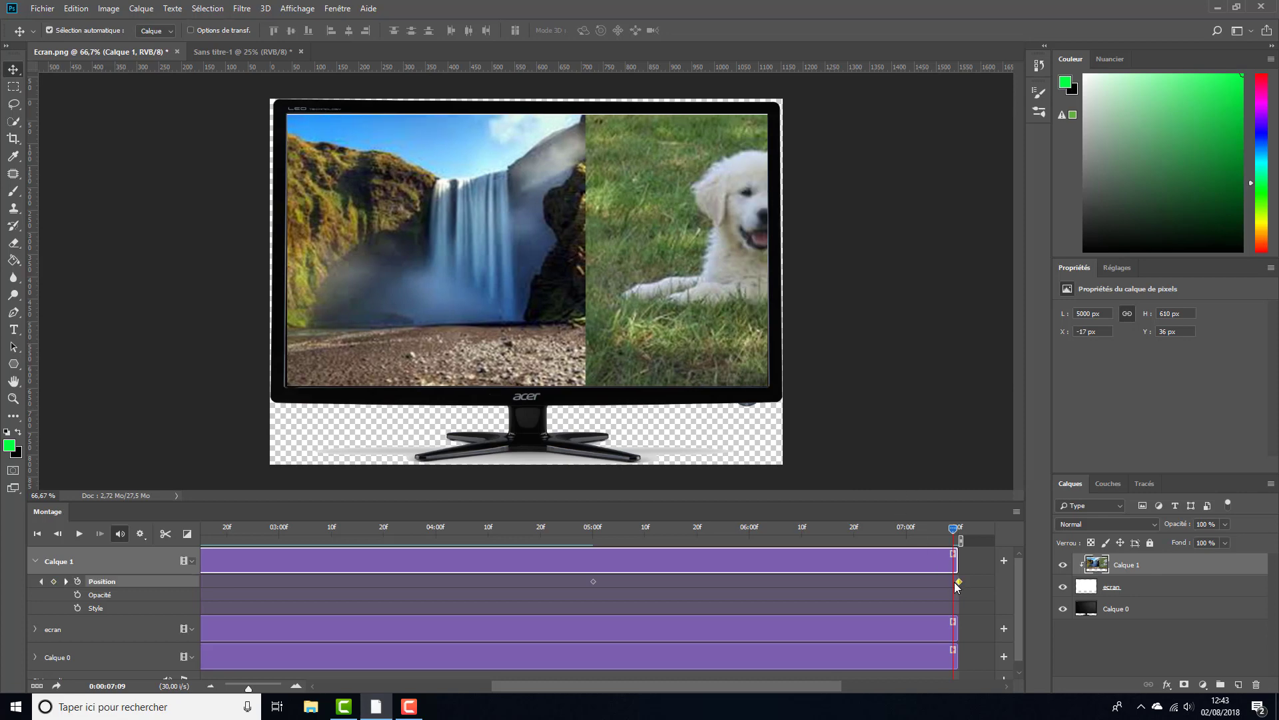
# Play the animation to check the image strip's movement and its return to the first image
pyautogui.click(81, 533)
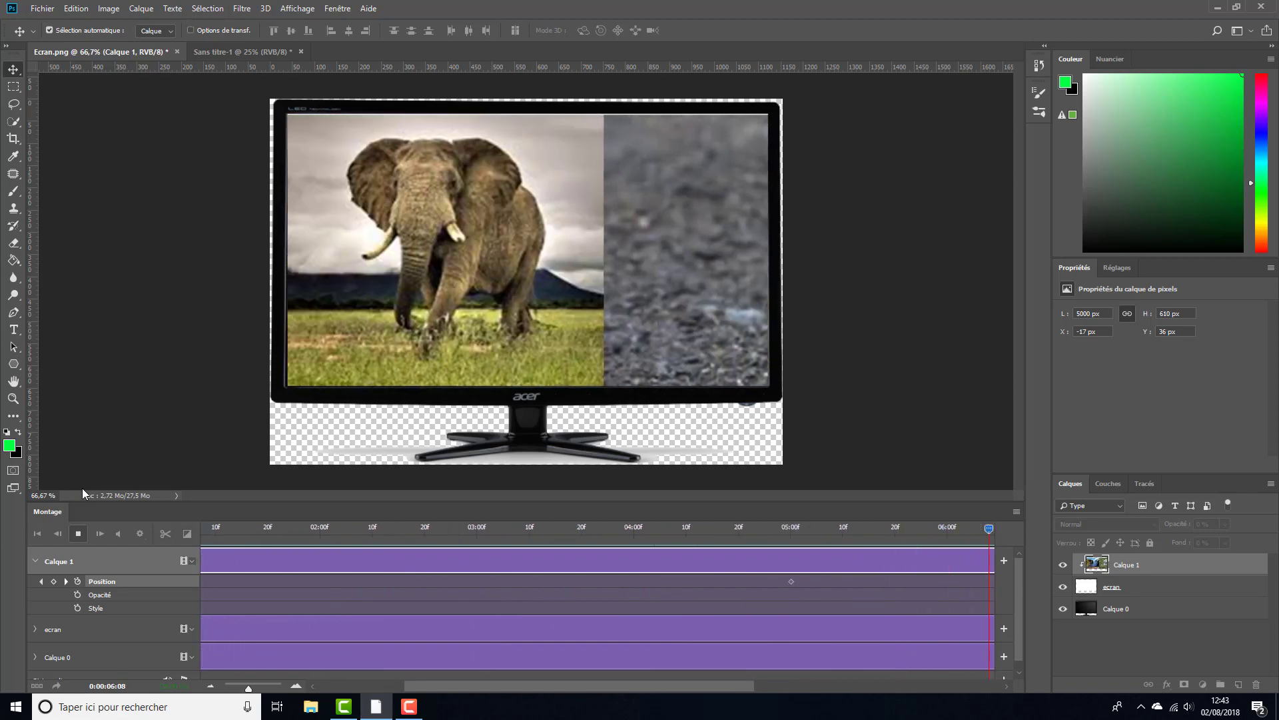
pyautogui.click(78, 533)
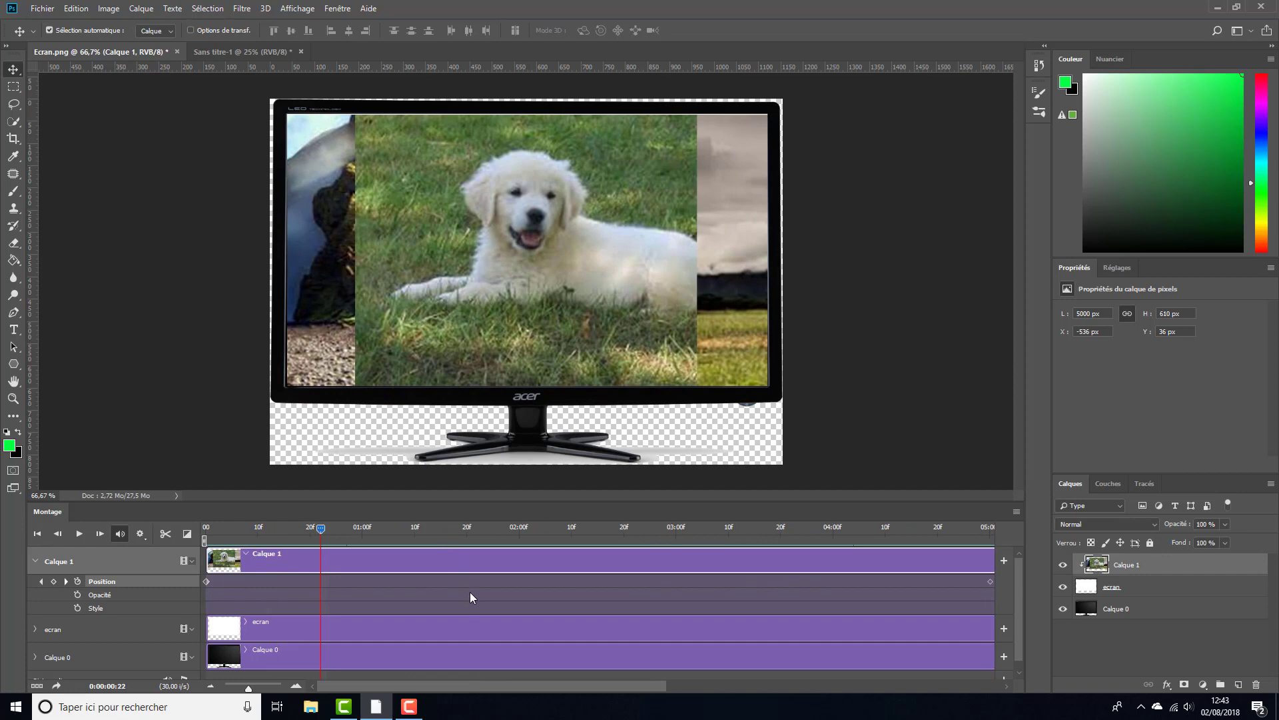
pyautogui.moveTo(509, 685); pyautogui.dragTo(515, 682)
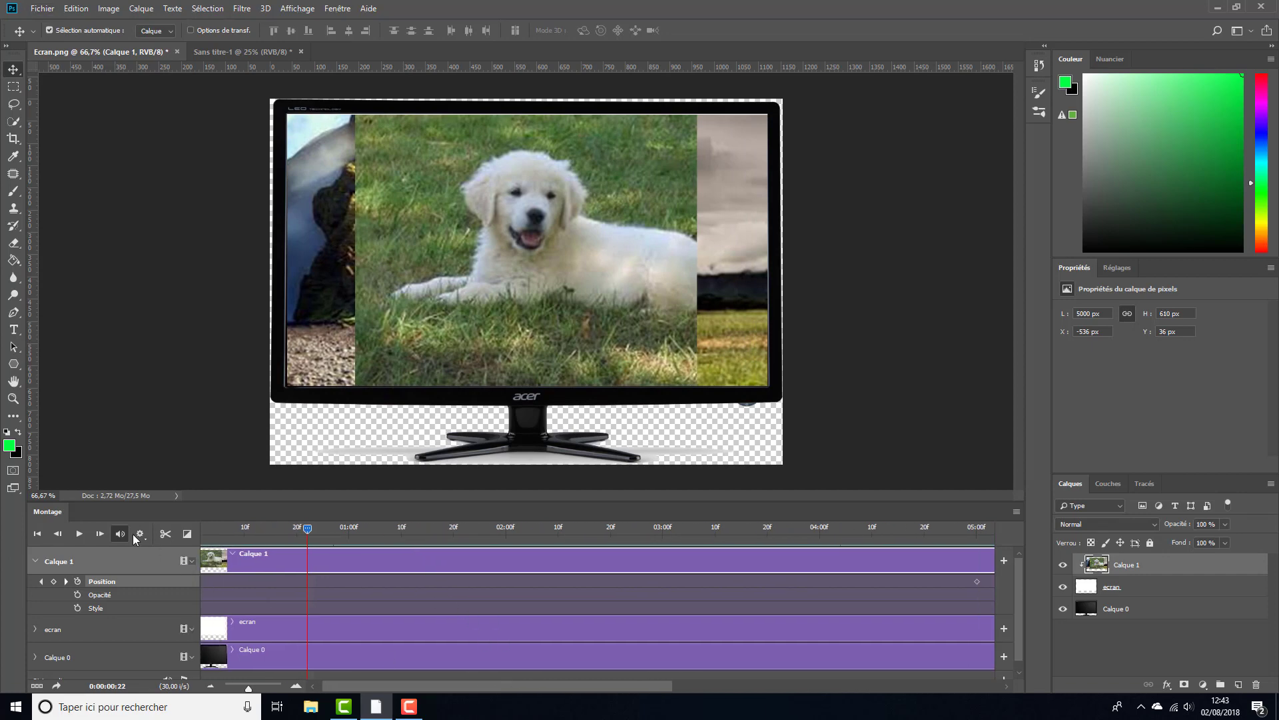
pyautogui.click(76, 535)
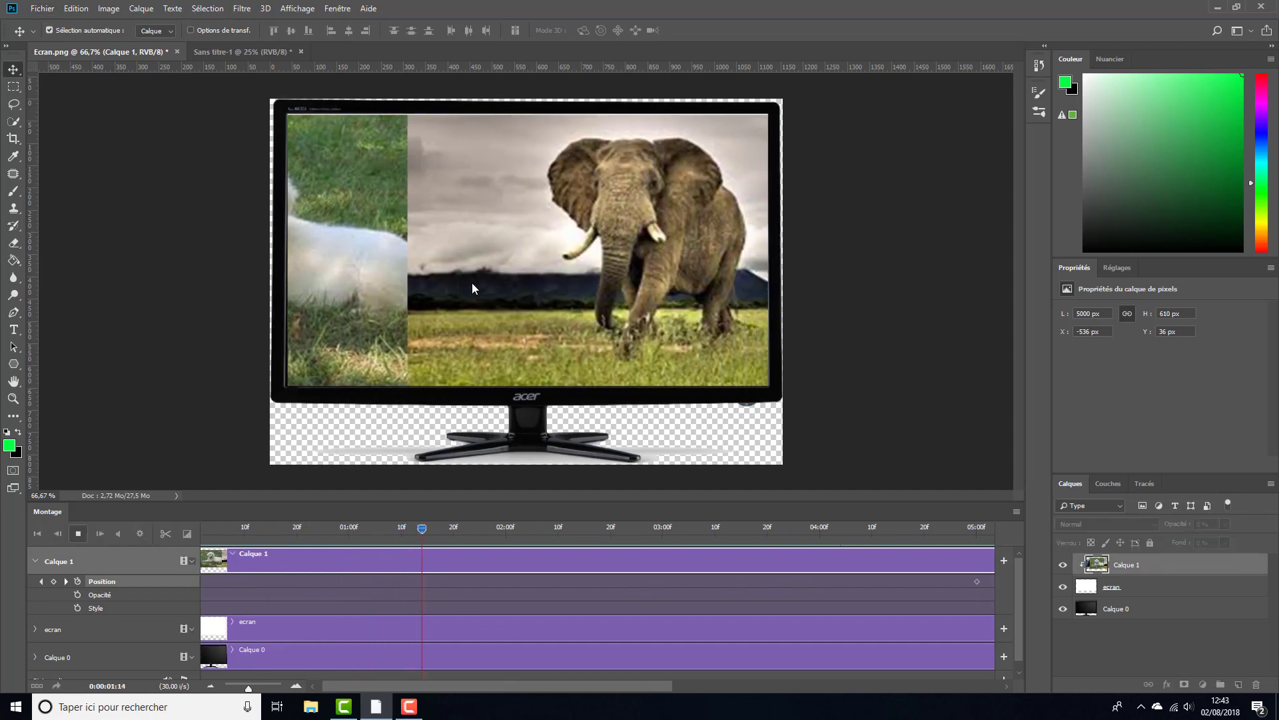
pyautogui.press('space')
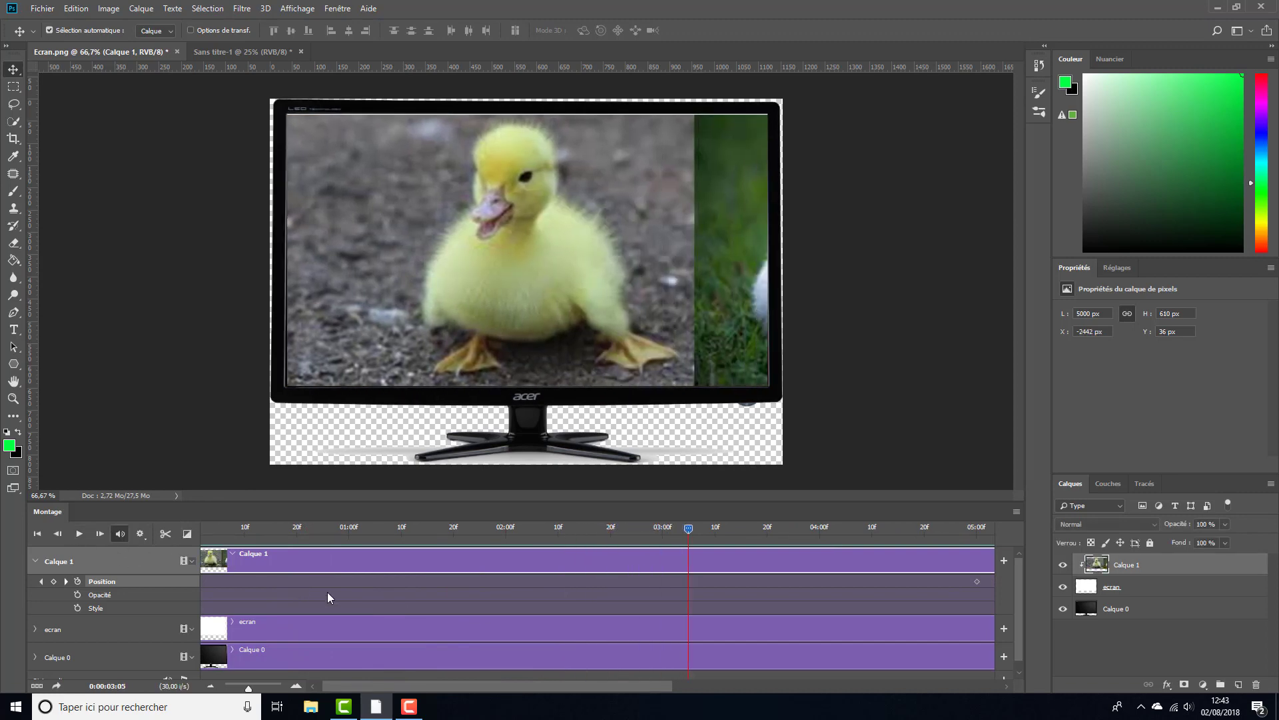
pyautogui.scroll(-1, 449, 615)
pyautogui.scroll(1, 449, 614)
pyautogui.moveTo(248, 687); pyautogui.dragTo(234, 689)
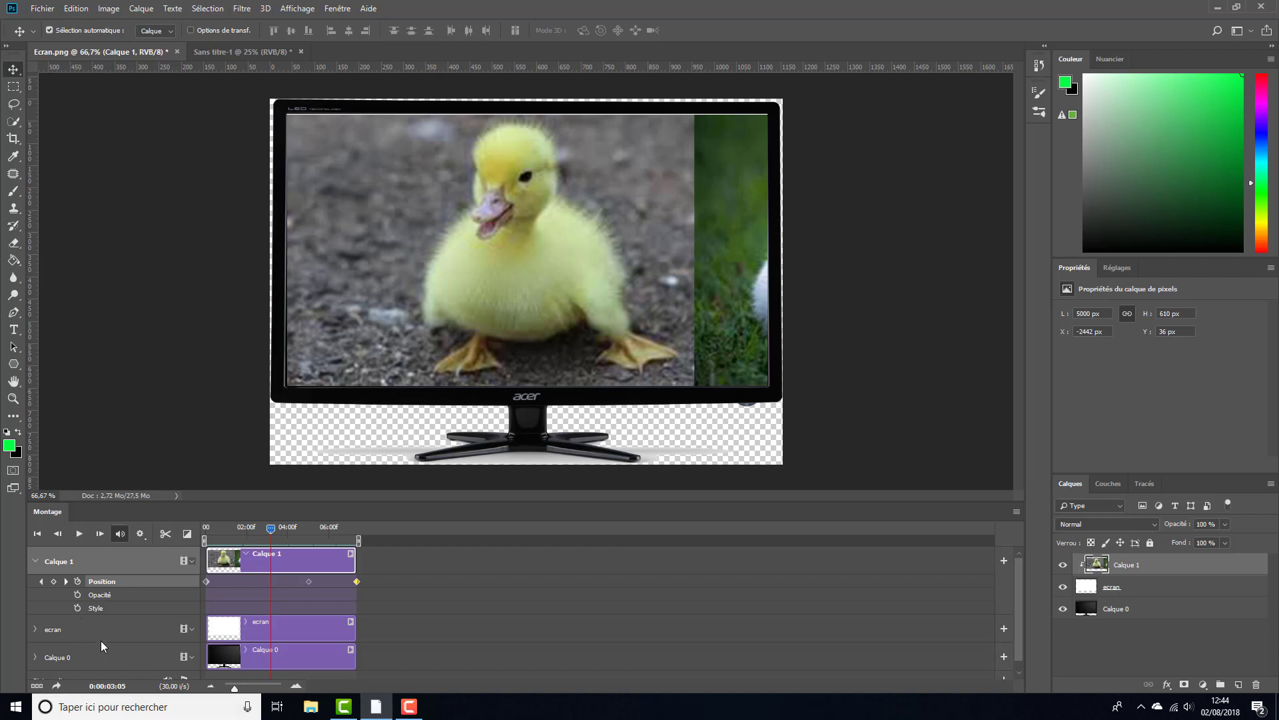
pyautogui.scroll(-1, 354, 642)
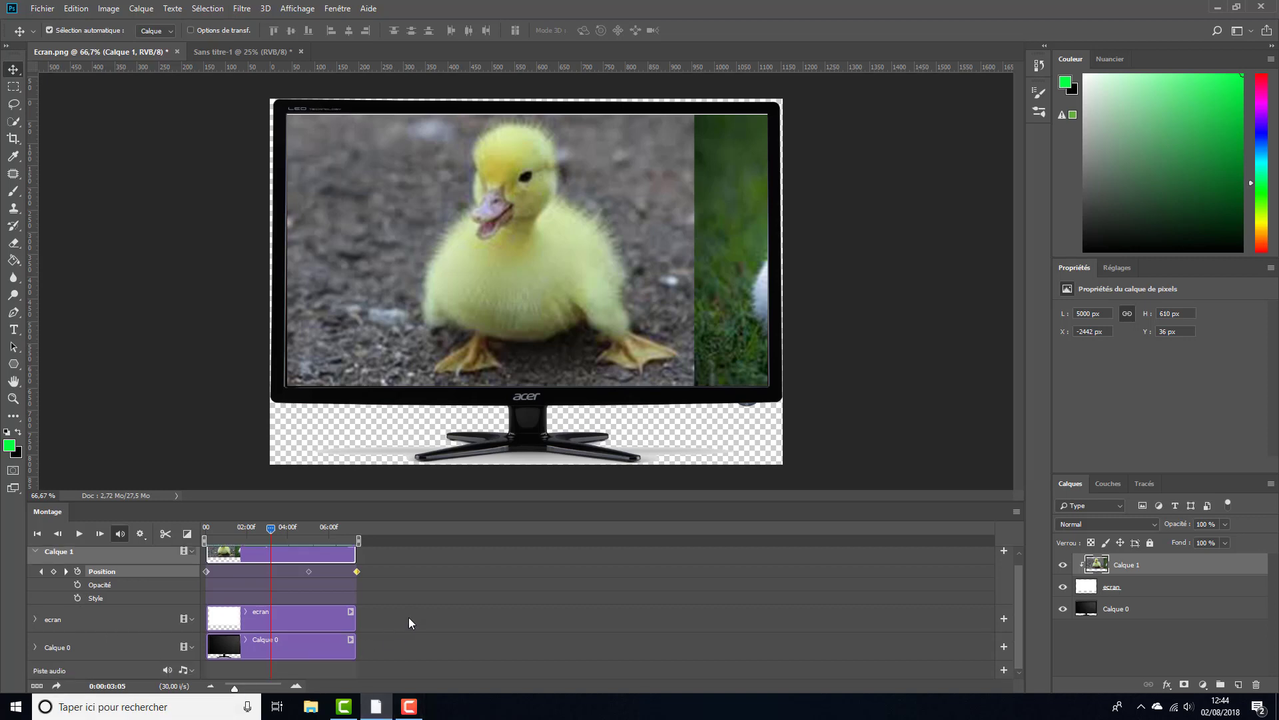
pyautogui.scroll(1, 409, 617)
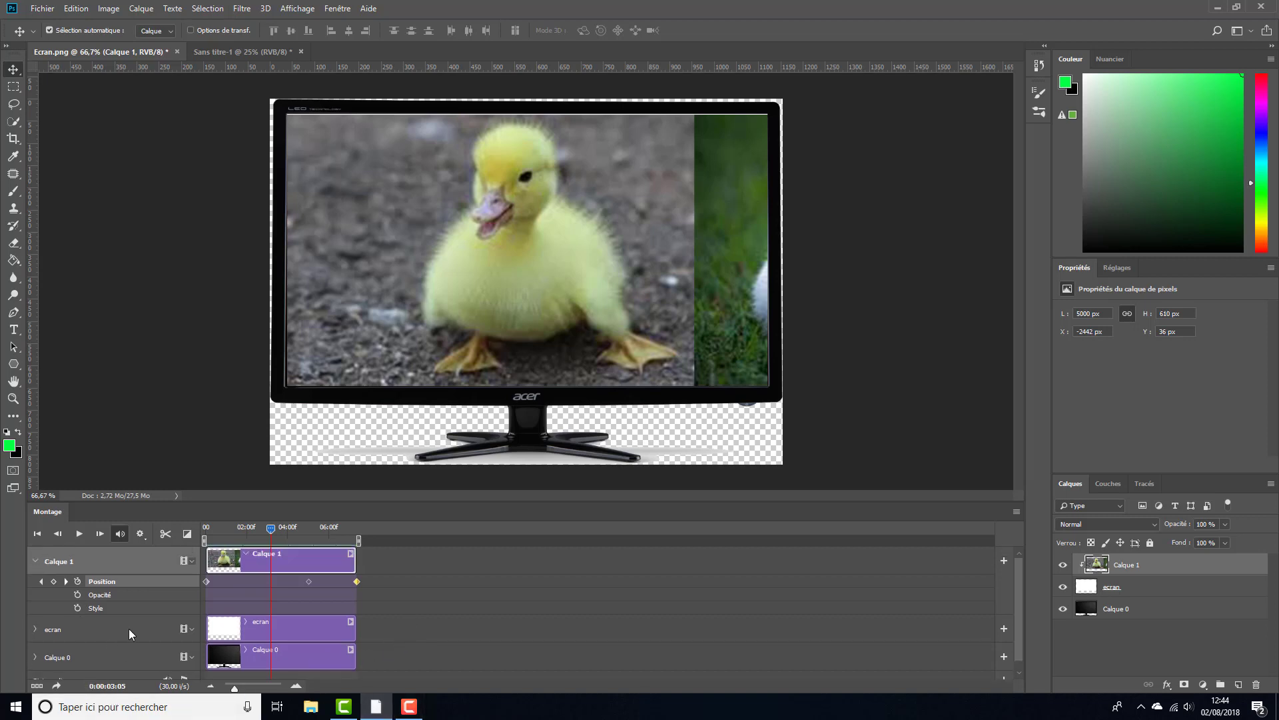
pyautogui.scroll(-1, 459, 633)
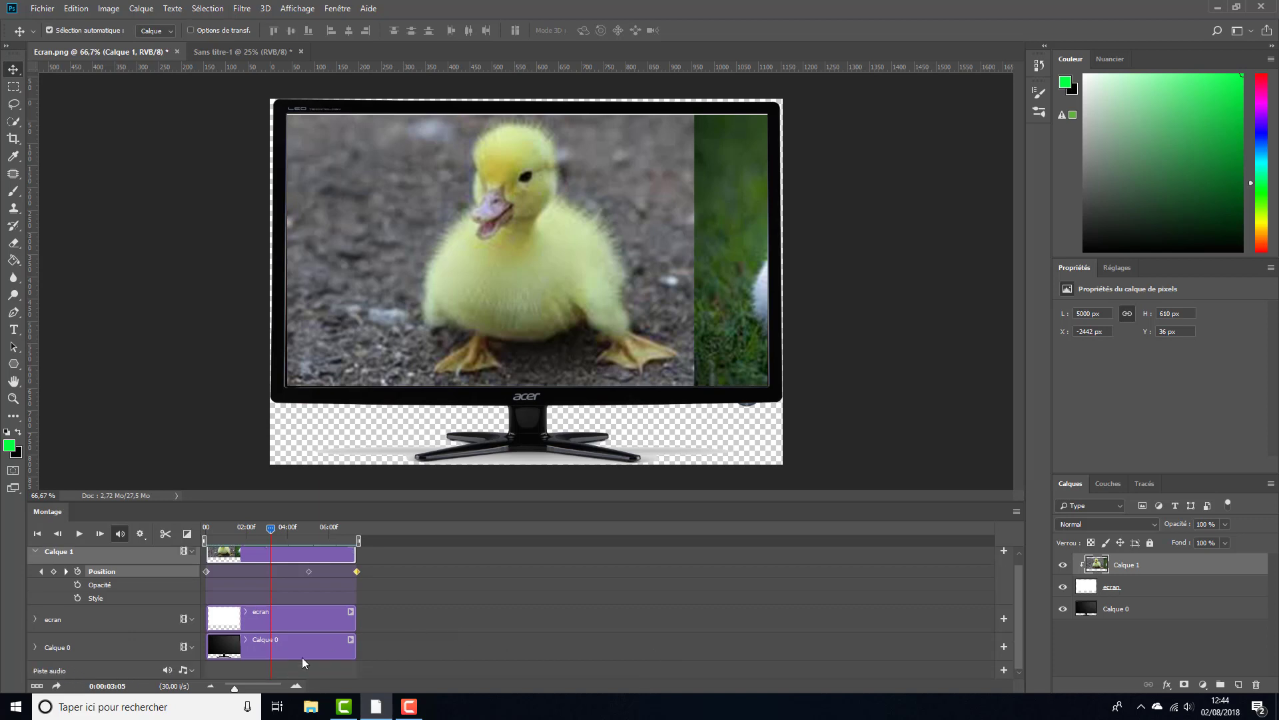
# Export the animation with Enregistrer pour le Web as a 500 px wide GIF named Ecran on the Bureau
pyautogui.click(41, 9)
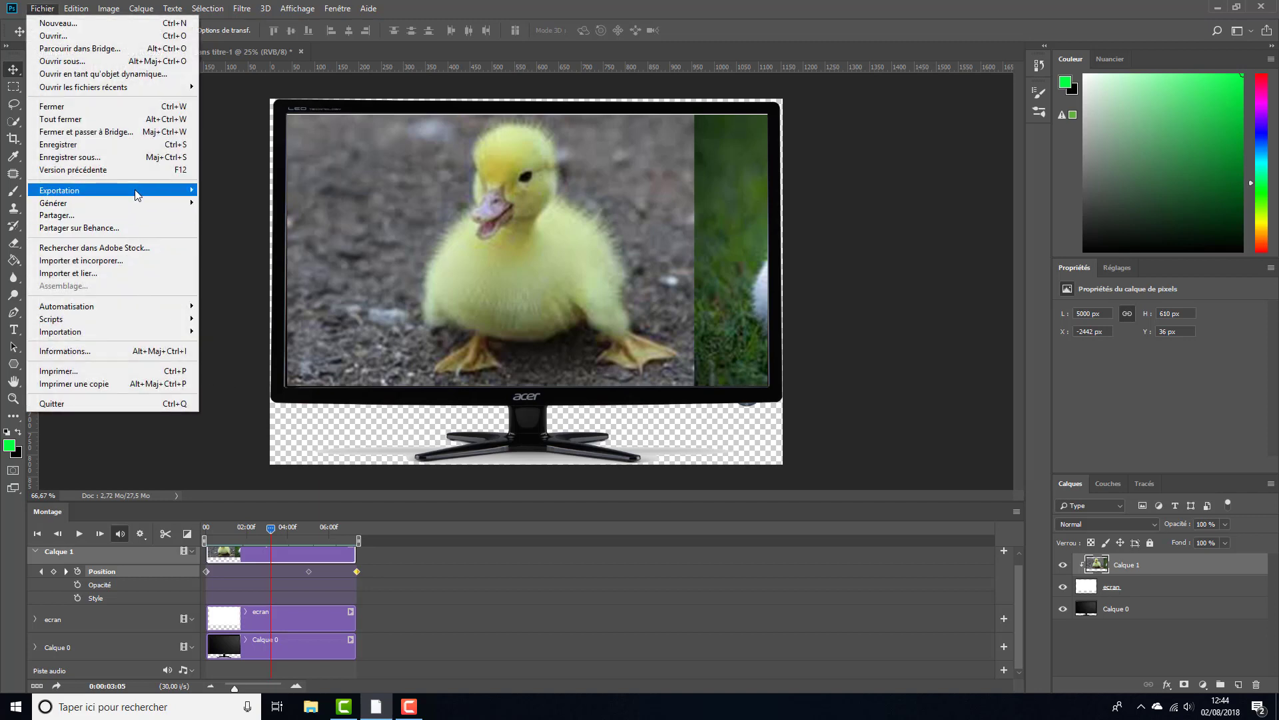
pyautogui.moveTo(135, 192)
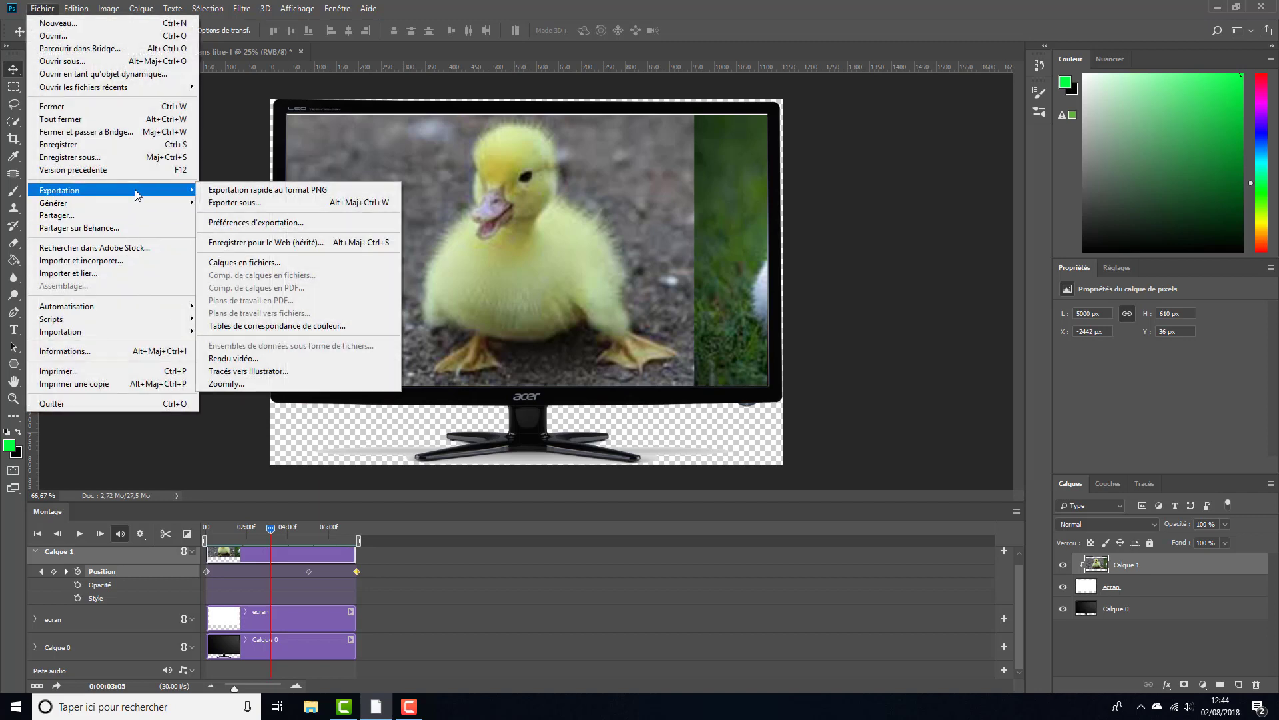
pyautogui.click(280, 247)
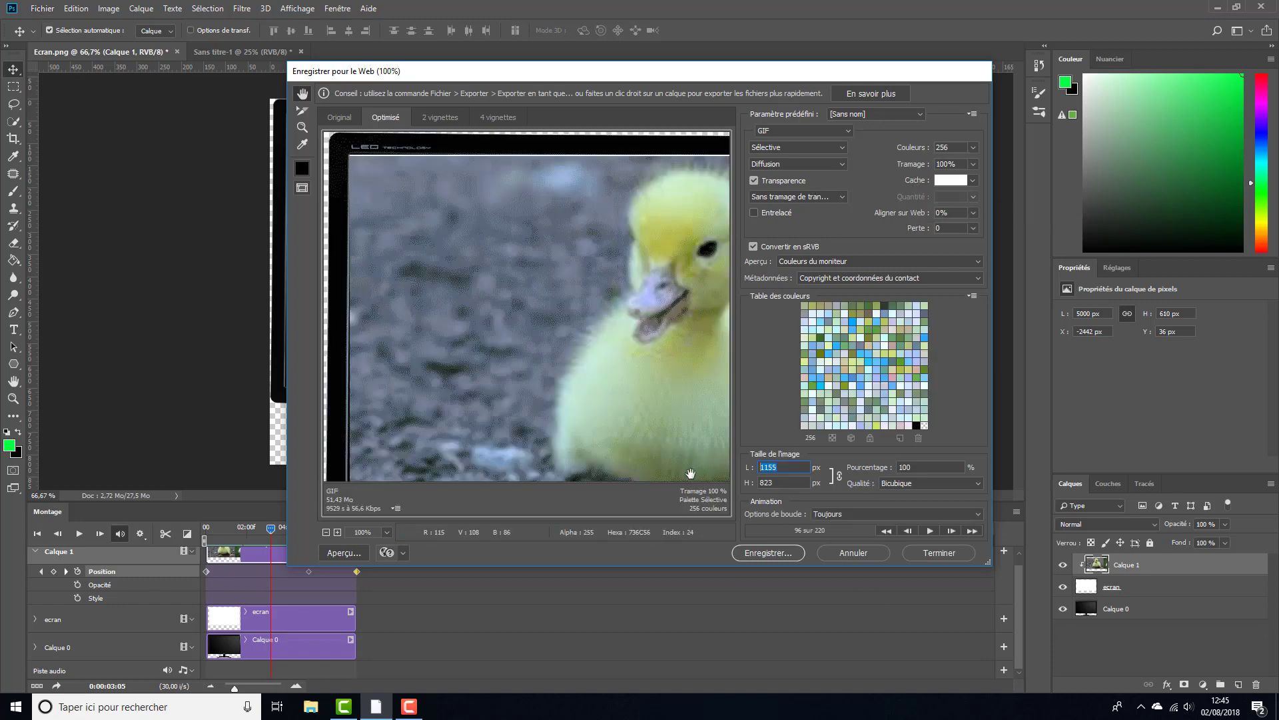
pyautogui.write('500')
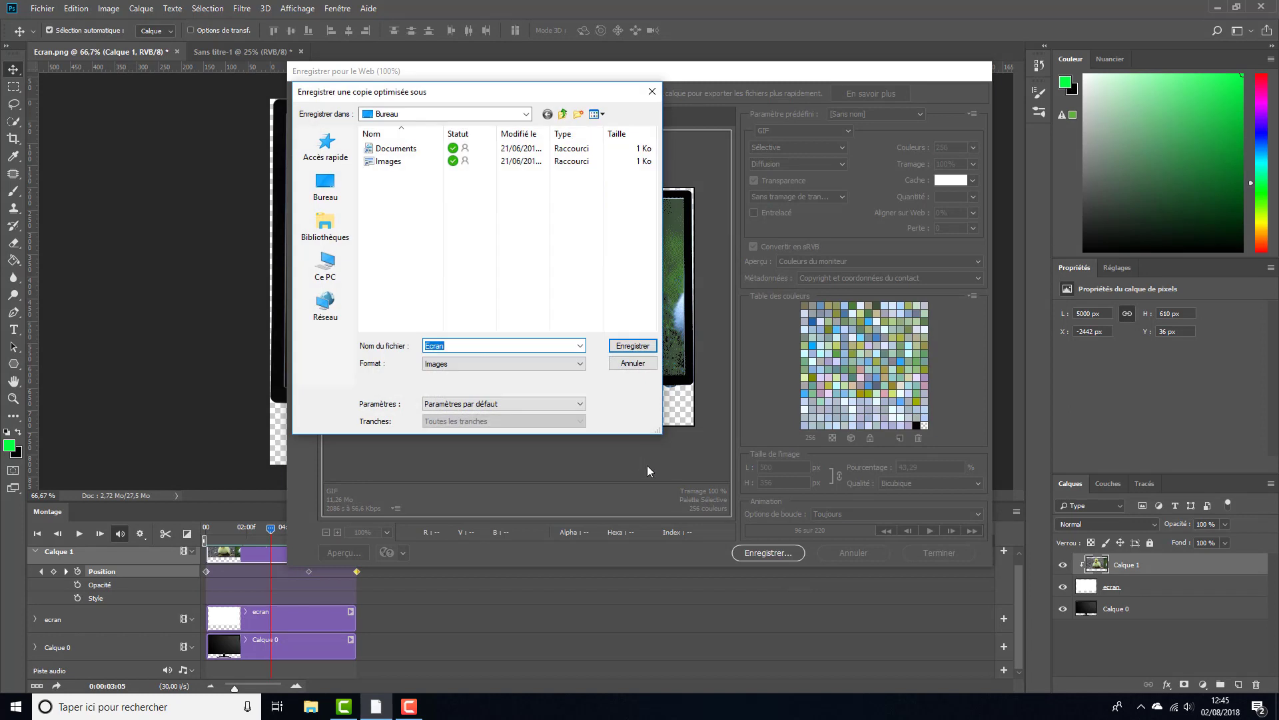
pyautogui.click(638, 349)
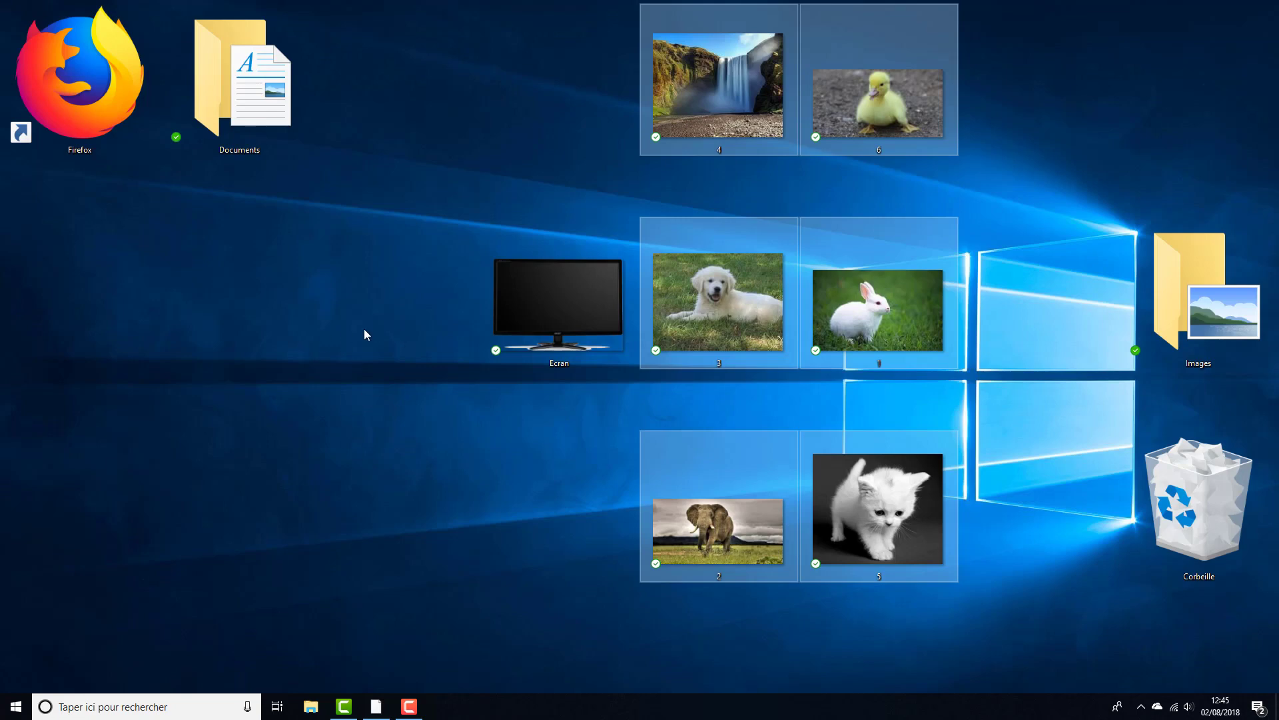
# Open the exported Ecran.gif from the desktop in Photos, watch the animation, and close the viewer
pyautogui.click(377, 707)
pyautogui.click(110, 367)
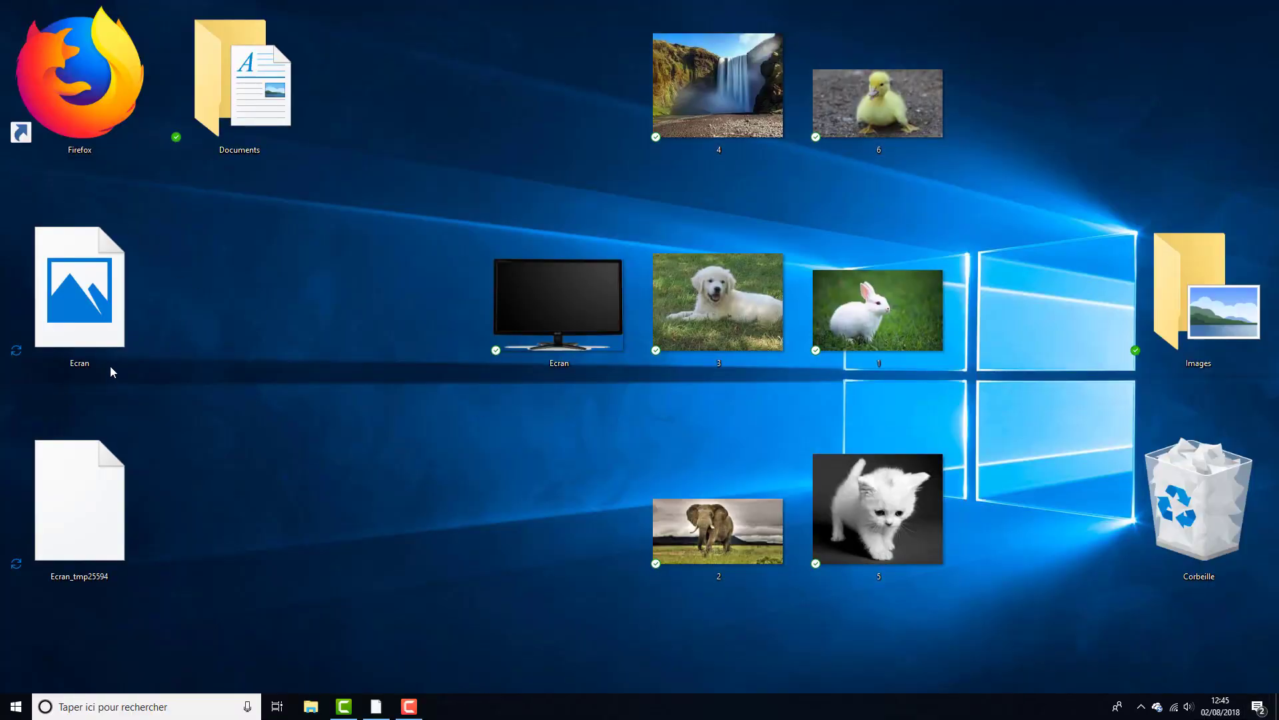
pyautogui.doubleClick(104, 326)
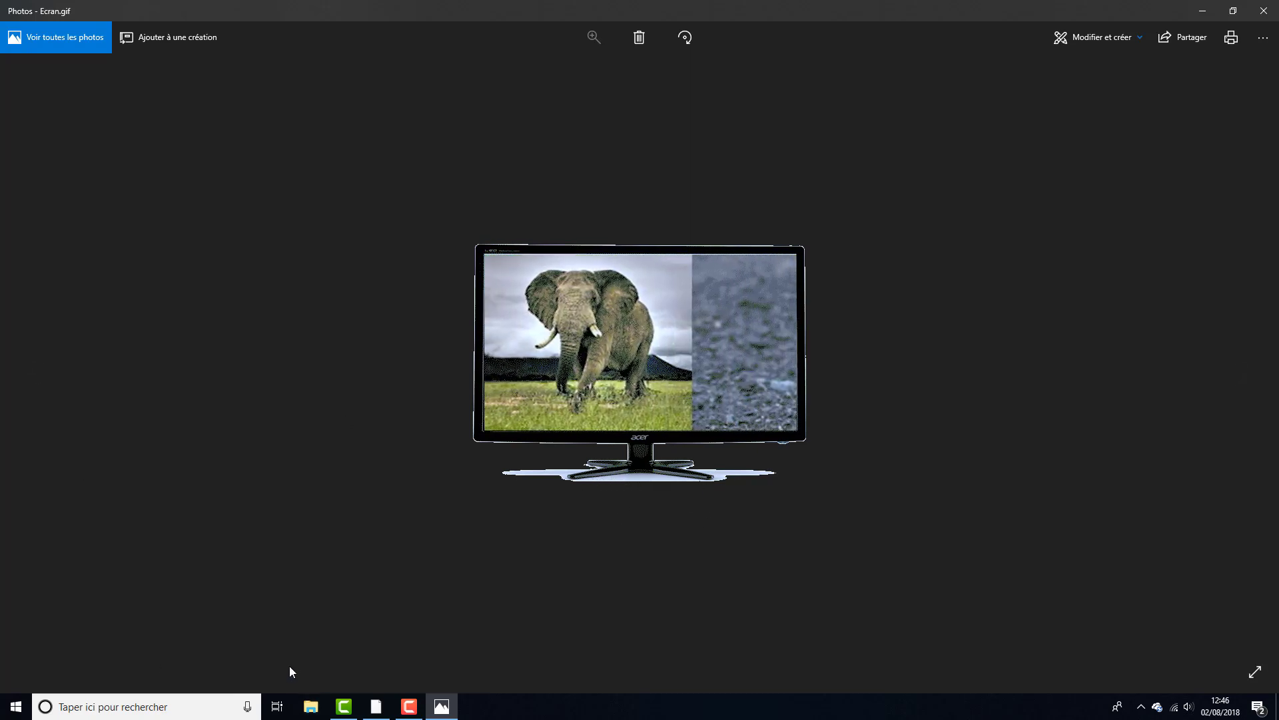
pyautogui.click(1265, 11)
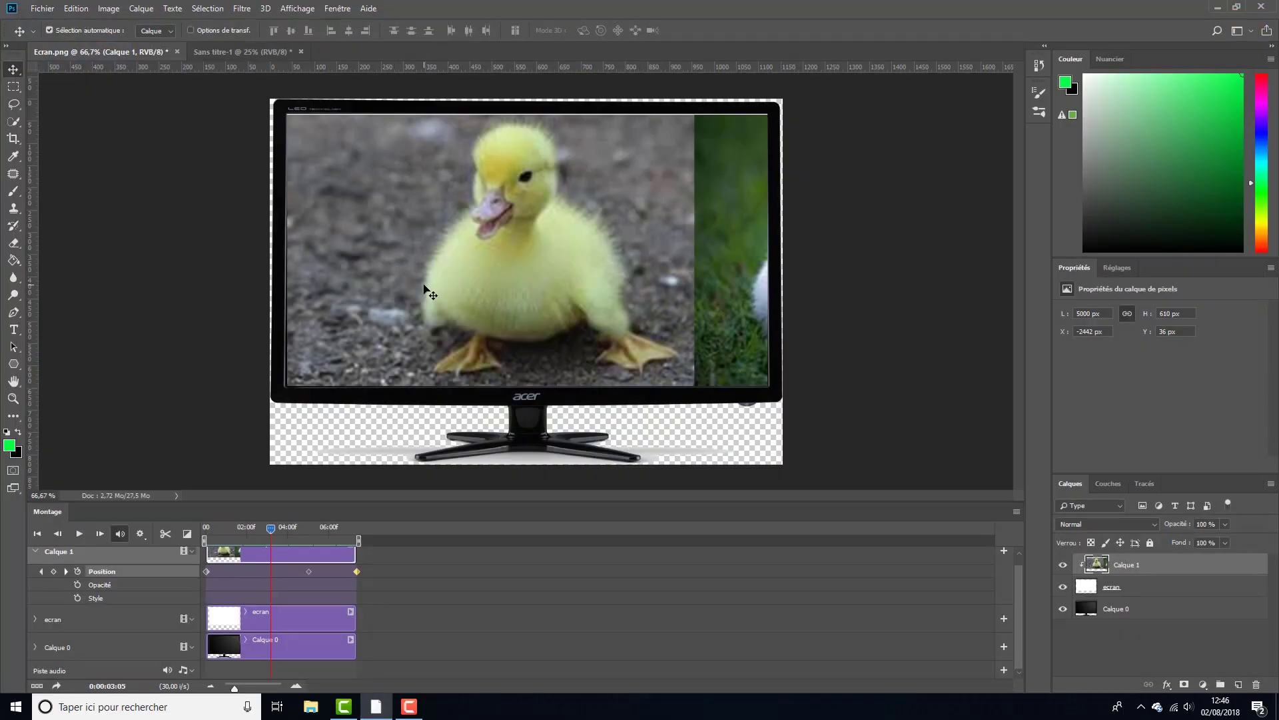